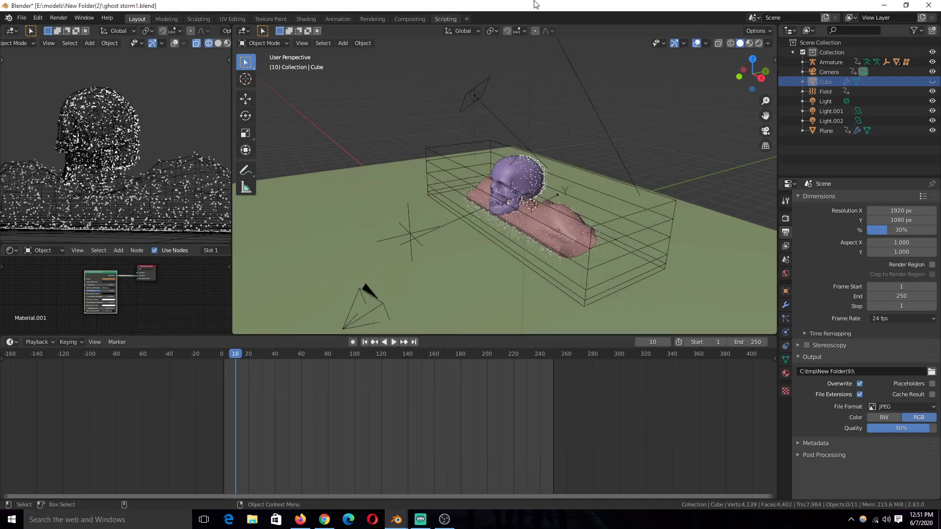
Play the scene animation briefly to preview the particles around the skull and the cloud-shaped mesh
middle_click_drag(629, 120, 630, 247)
key("space")
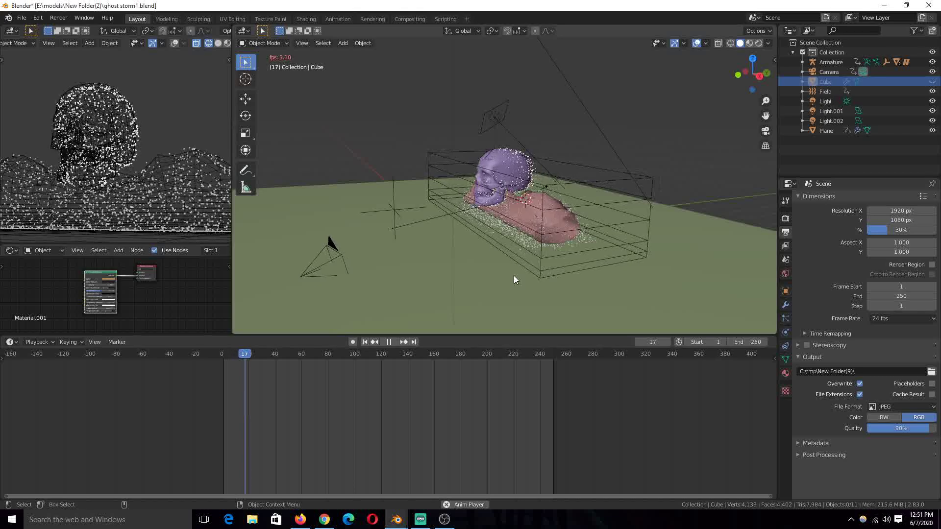
key("Escape")
Unhide the smoke domain cube and open its fluid physics settings
middle_click_drag(342, 287, 527, 222)
key("alt+h")
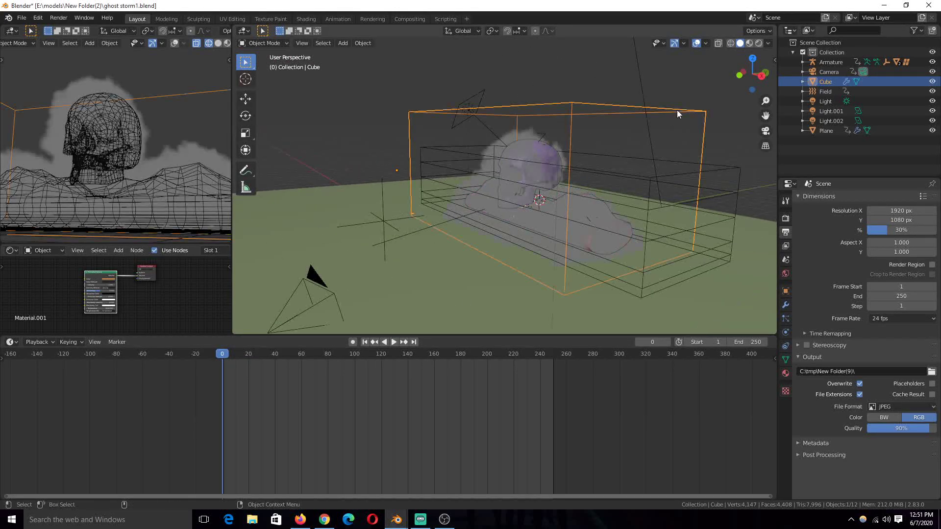
middle_click_drag(677, 110, 657, 222)
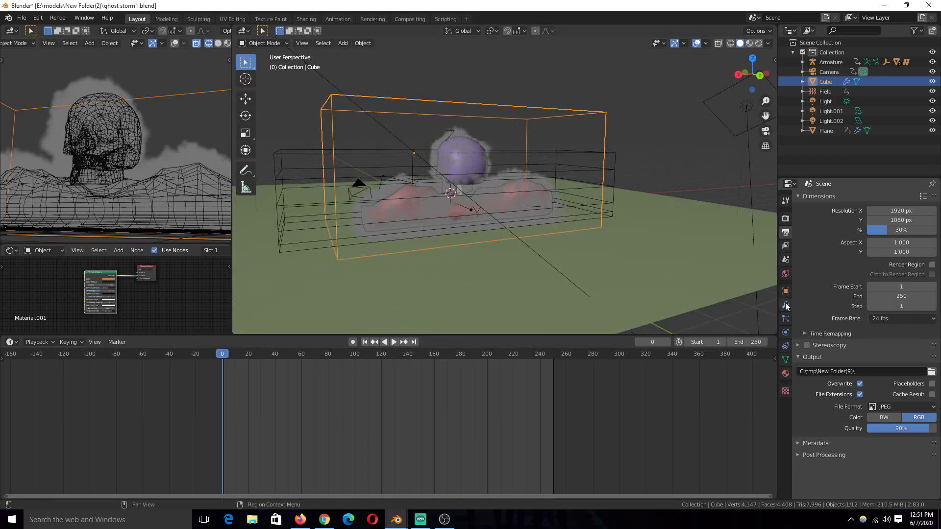
left_click(785, 332)
middle_click_drag(433, 158, 621, 229)
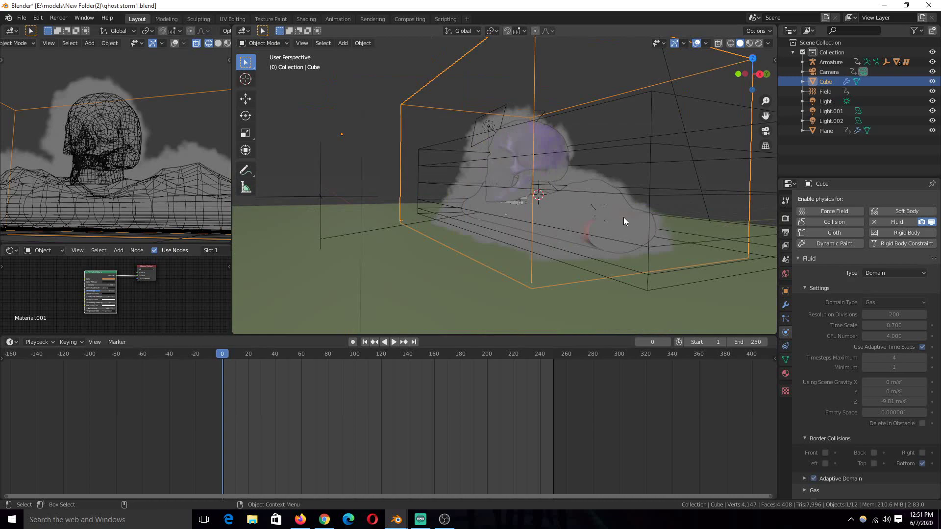
Isolate the cloud-shaped cylinder in local view in both viewports and play its animation briefly
left_click(624, 216)
key("KP_Divide")
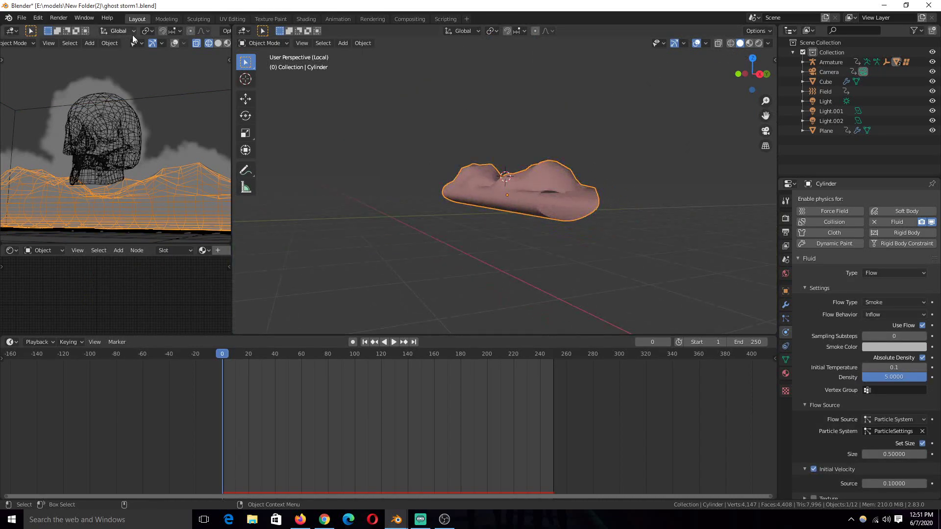
key("KP_Divide")
key("space")
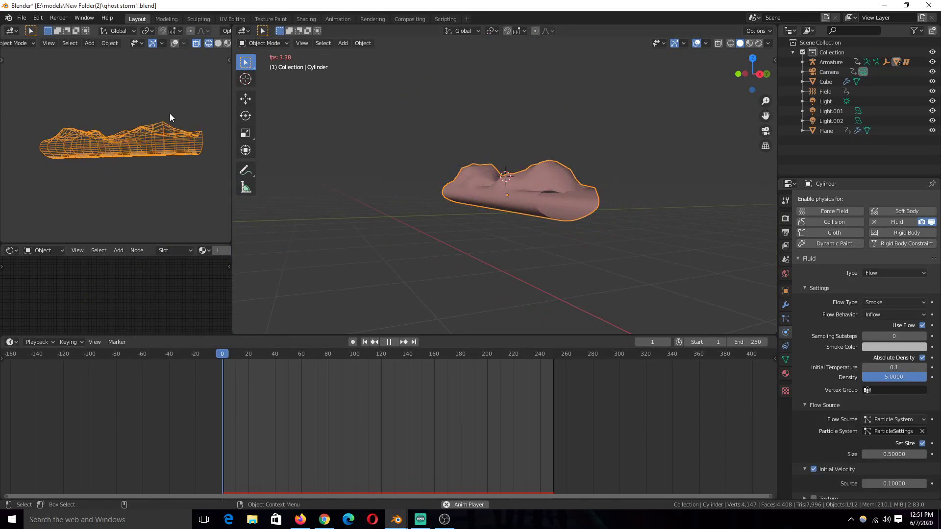
key("Escape")
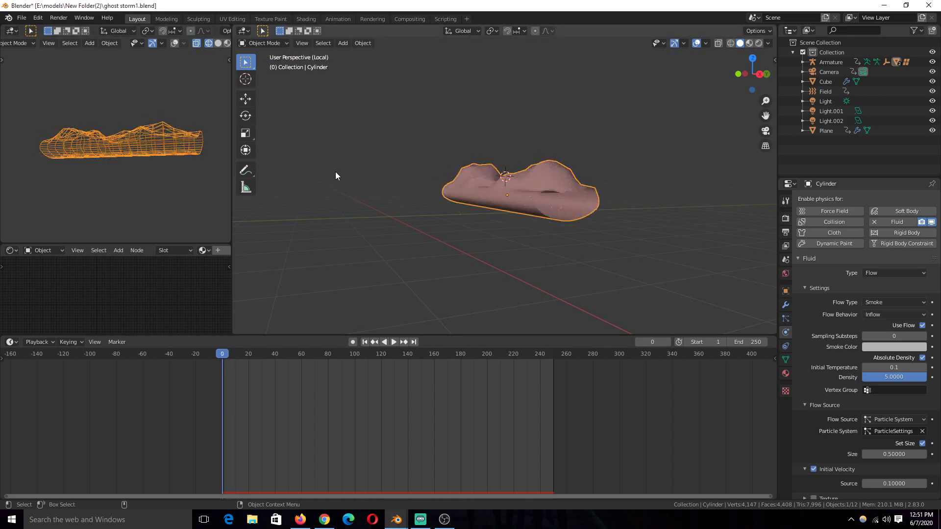
scroll(506, 211, "up", 3)
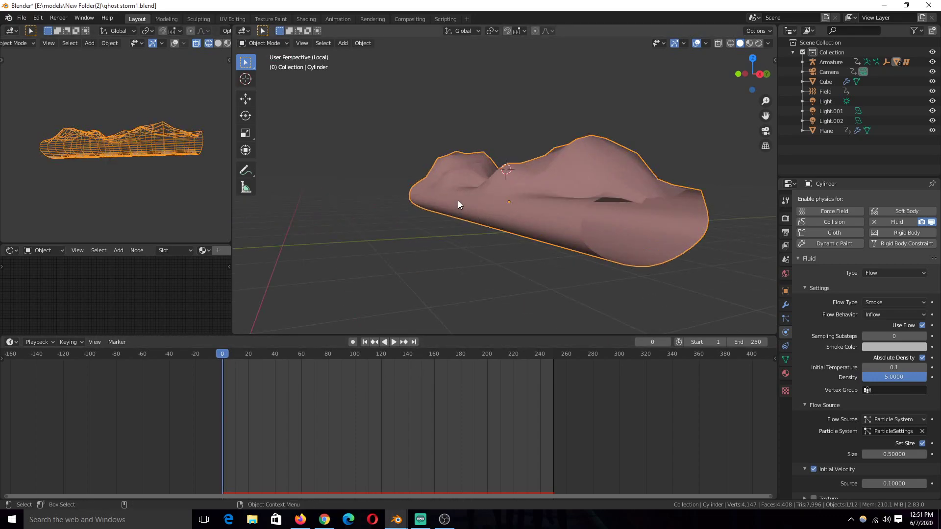
Watch the rendered smoke sequence from New Folder(13) in its playback window and return to the scene window
mouse_move(403, 522)
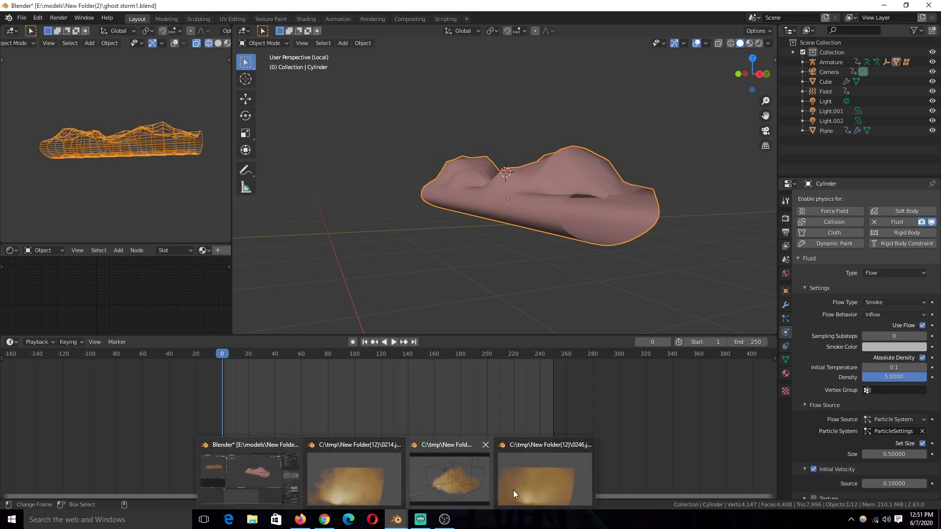
left_click(493, 486)
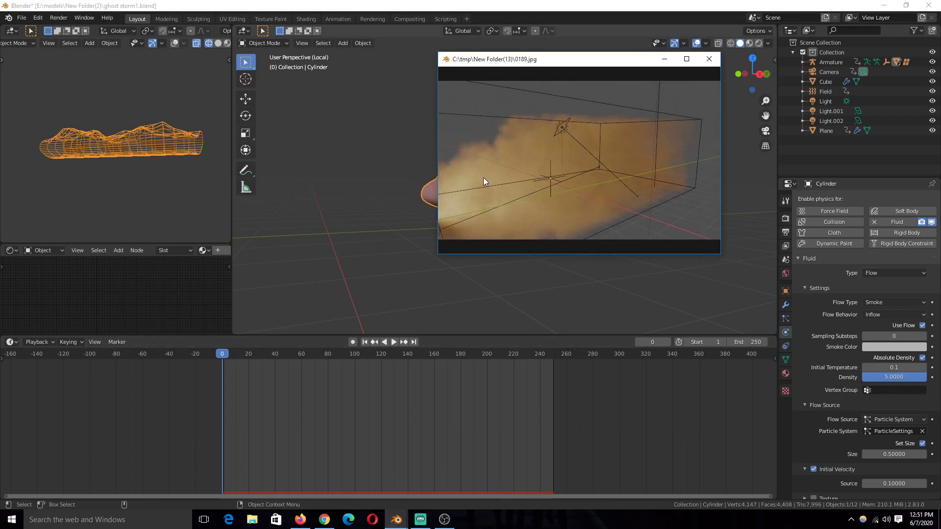
mouse_move(397, 520)
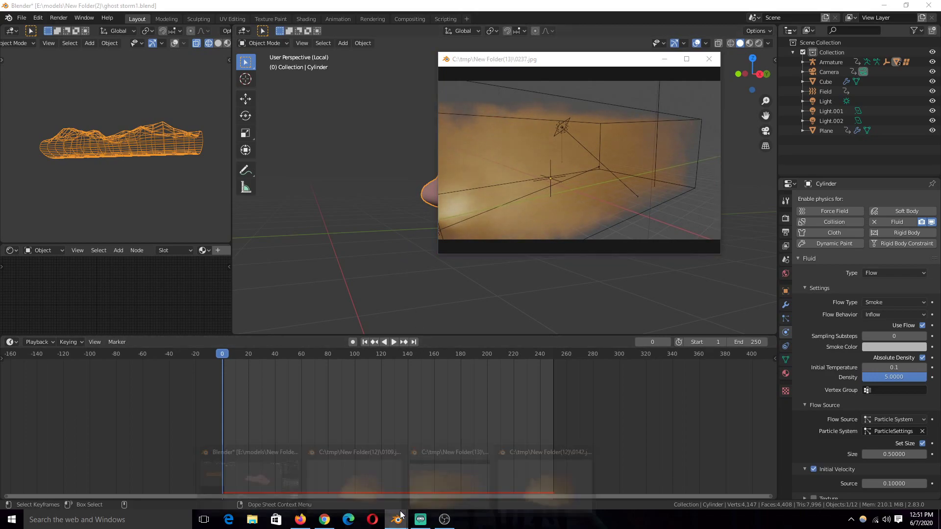
left_click(249, 471)
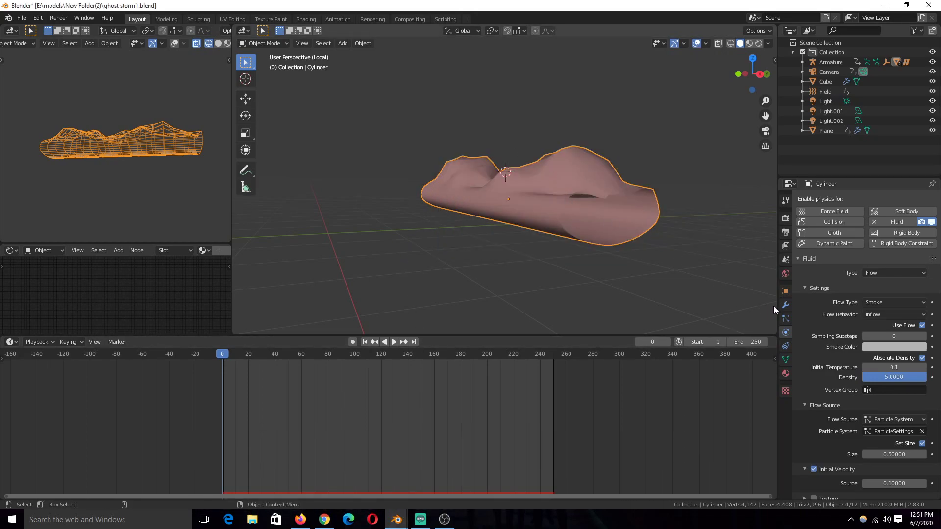
Turn off viewport display of the cylinder's Displace, Lattice, particle system and Fluid modifiers
left_click(785, 304)
left_click(803, 248)
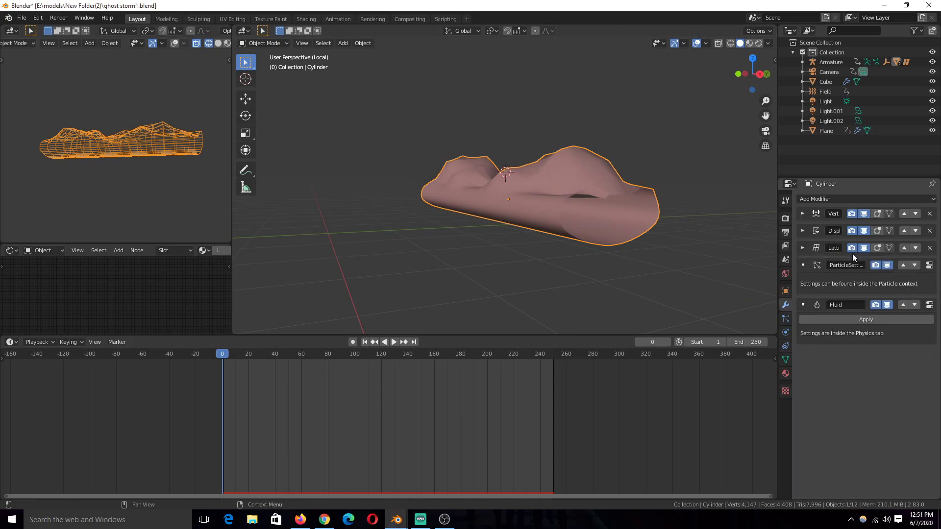
left_click(802, 266)
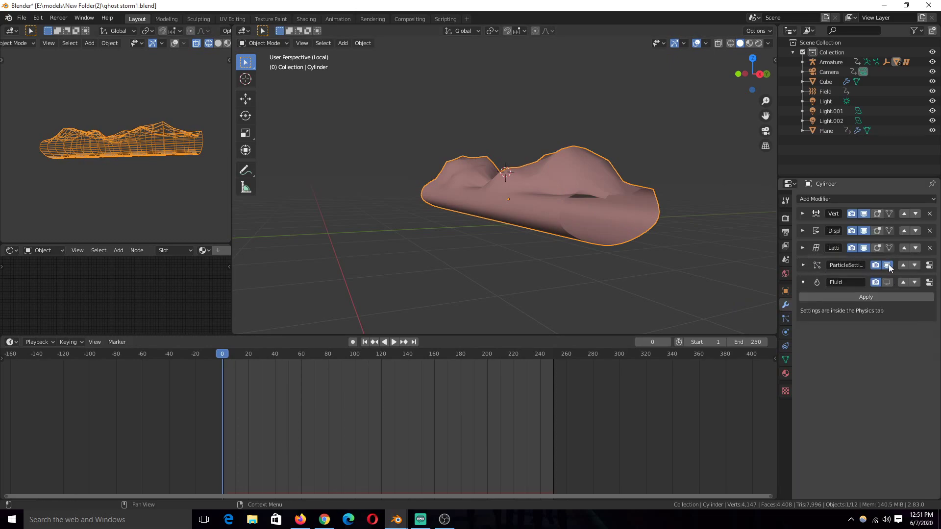
left_click(863, 248)
left_click(863, 231)
Inspect the undeformed cylinder and exit local view in the main viewport
middle_click_drag(612, 228, 543, 263)
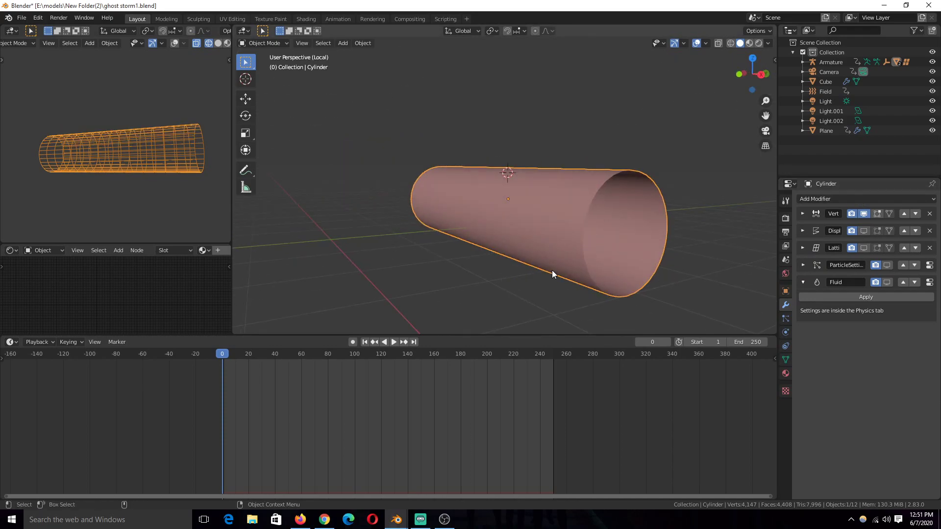
scroll(549, 271, "down", 3)
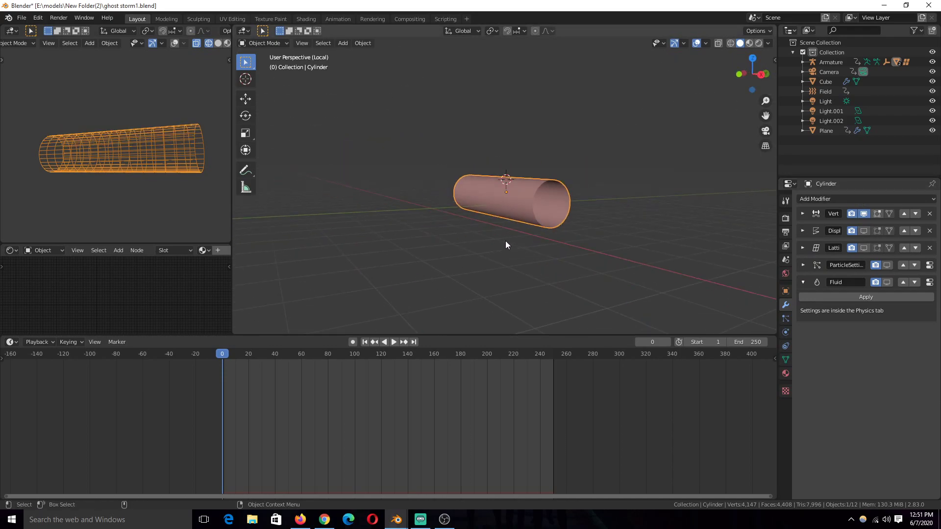
key("KP_Divide")
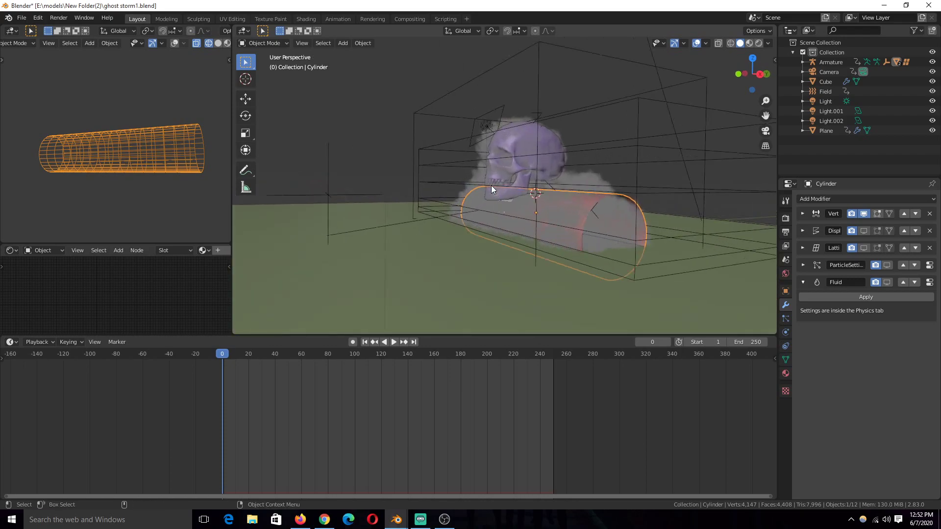
Try moving the Empty beside the skull away from the domain to test how the cylinder follows it
left_click(531, 156)
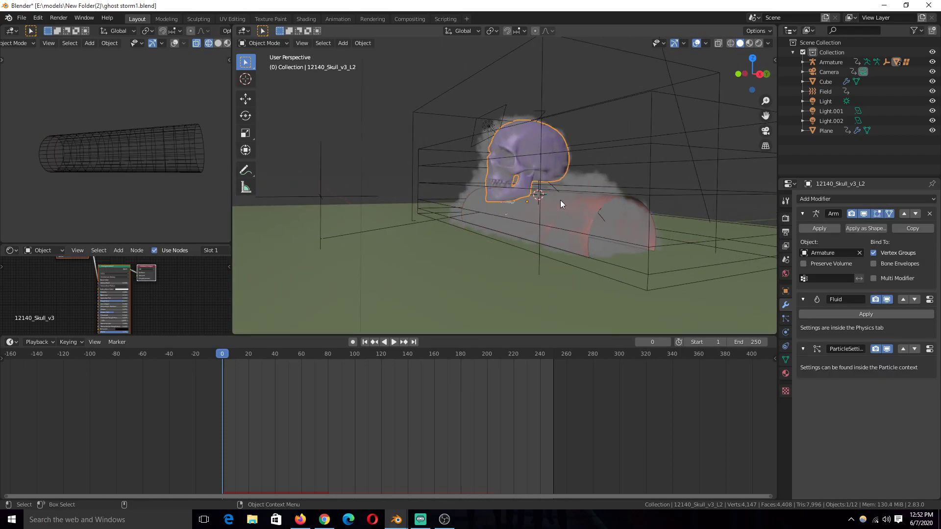
mouse_move(560, 200)
middle_mouse_down()
mouse_move(522, 196)
mouse_move(556, 210)
middle_mouse_up()
left_click(571, 211)
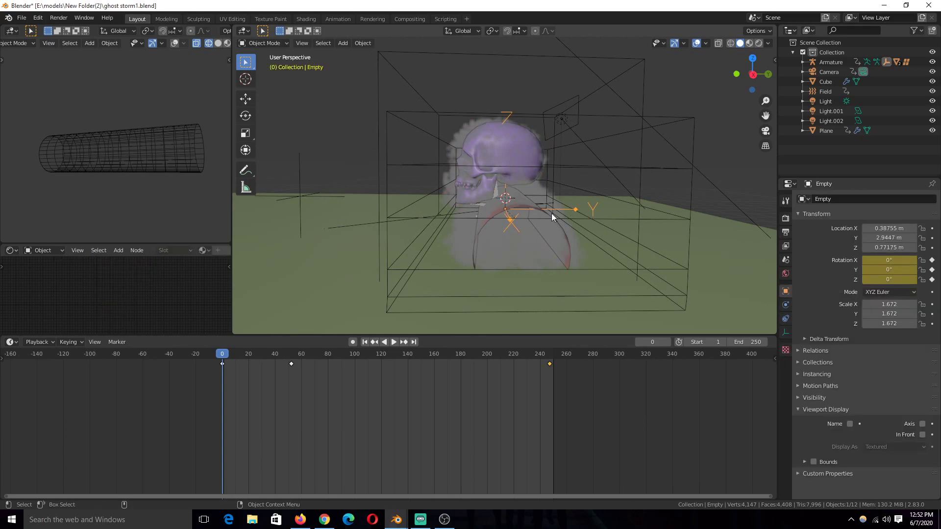
key("g")
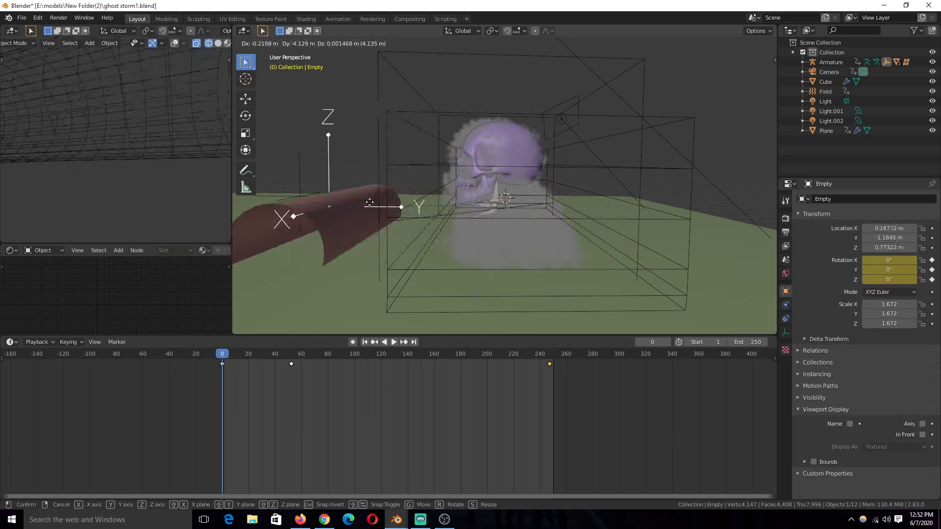
right_click(370, 202)
left_click(552, 217)
Try rotating the cylinder about the global Y and X axes
left_click(571, 245)
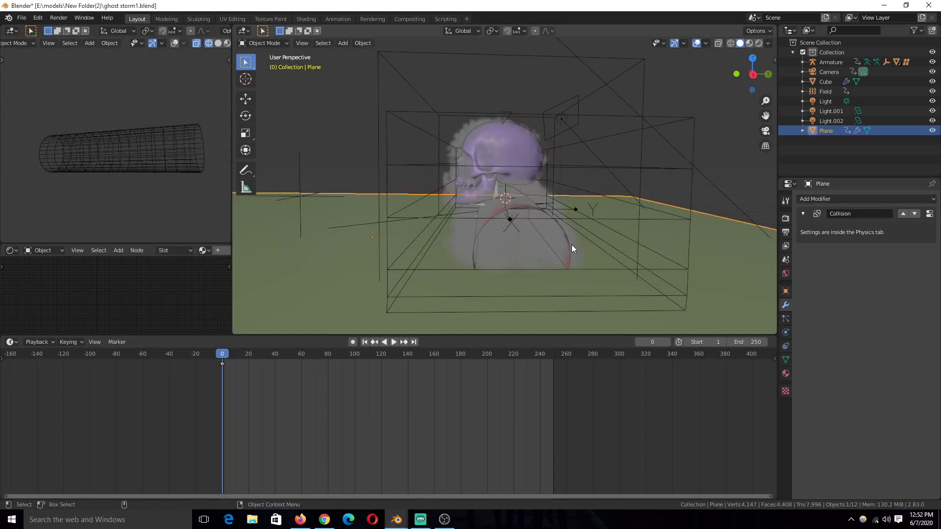
left_click(572, 244)
key("r")
key("y")
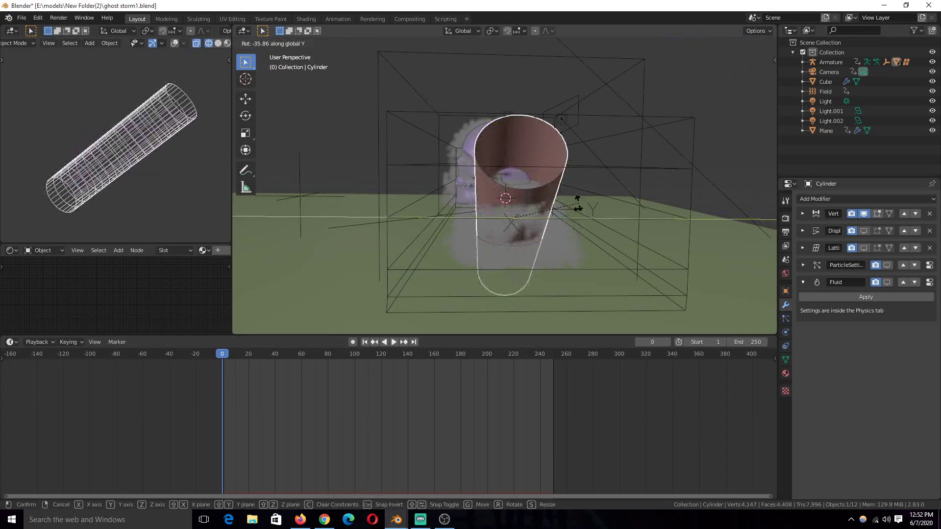
key("0")
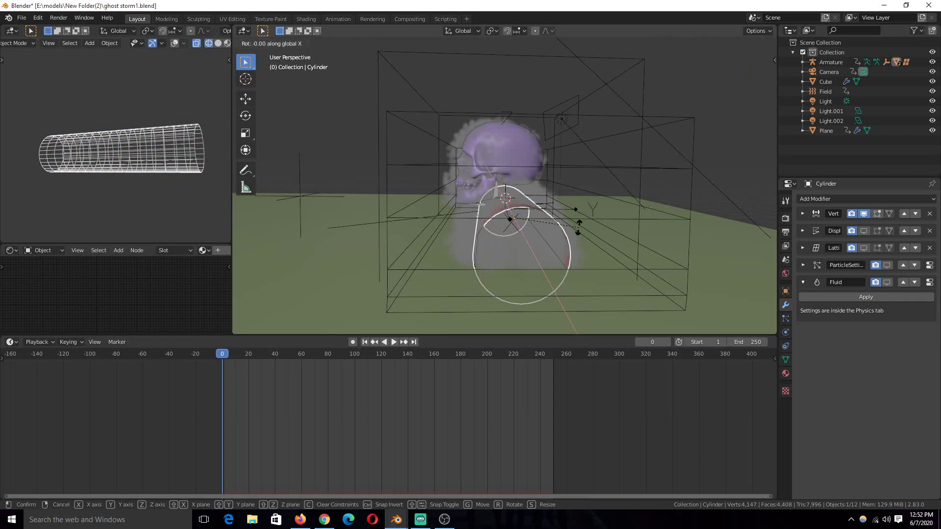
right_click(681, 266)
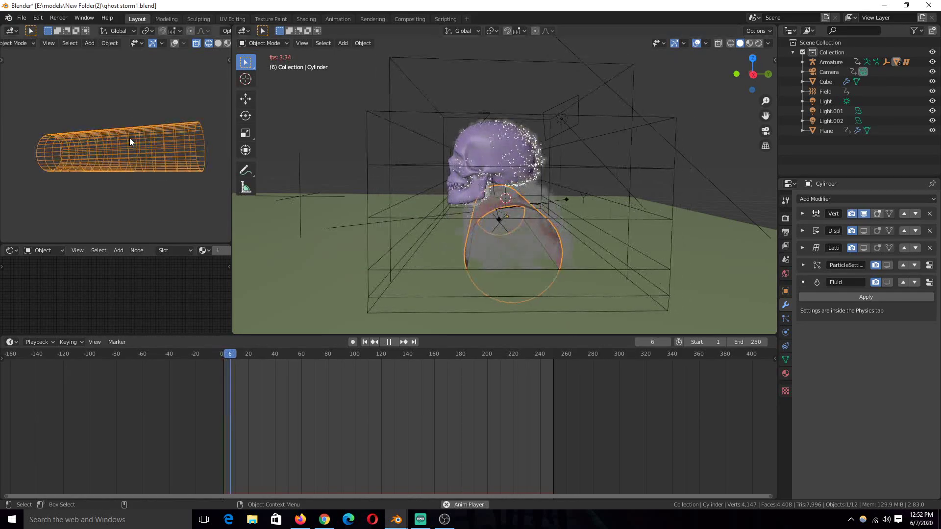
Stop playback at frame 10 and isolate the cylinder in local view, looking into its open end
key("space")
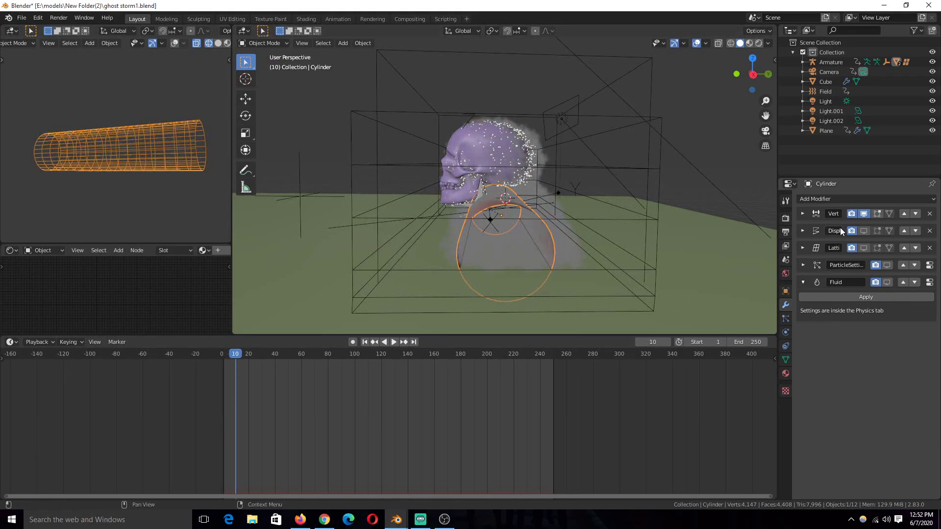
key("KP_Divide")
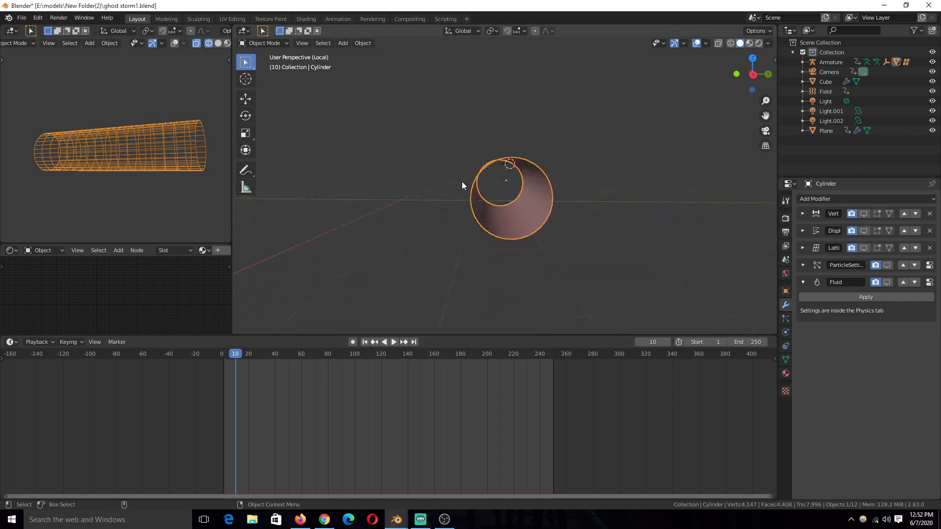
key("z")
mouse_move(704, 250)
middle_mouse_down()
mouse_move(615, 232)
mouse_move(630, 237)
mouse_move(504, 177)
middle_mouse_up()
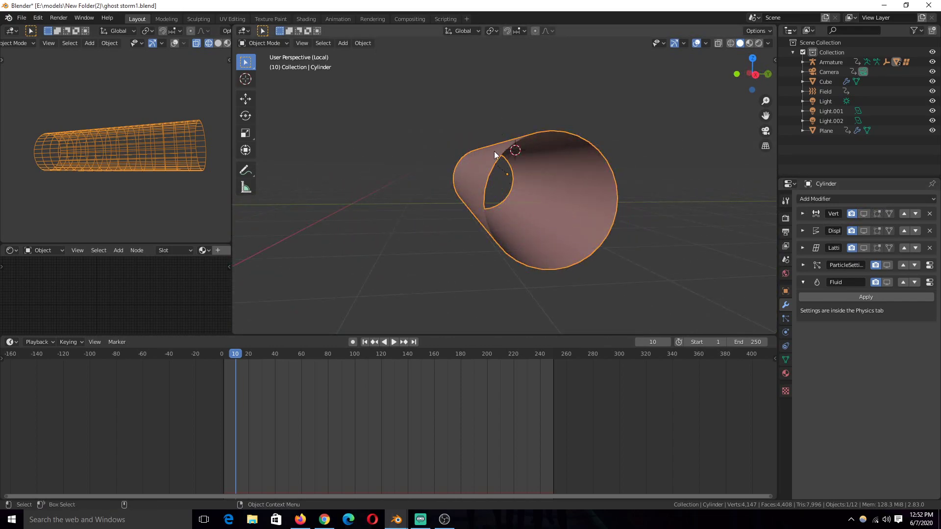
Bring up the three rendered smoke playback windows from New Folder(12) and New Folder(13) for comparison
mouse_move(397, 518)
left_click(382, 484)
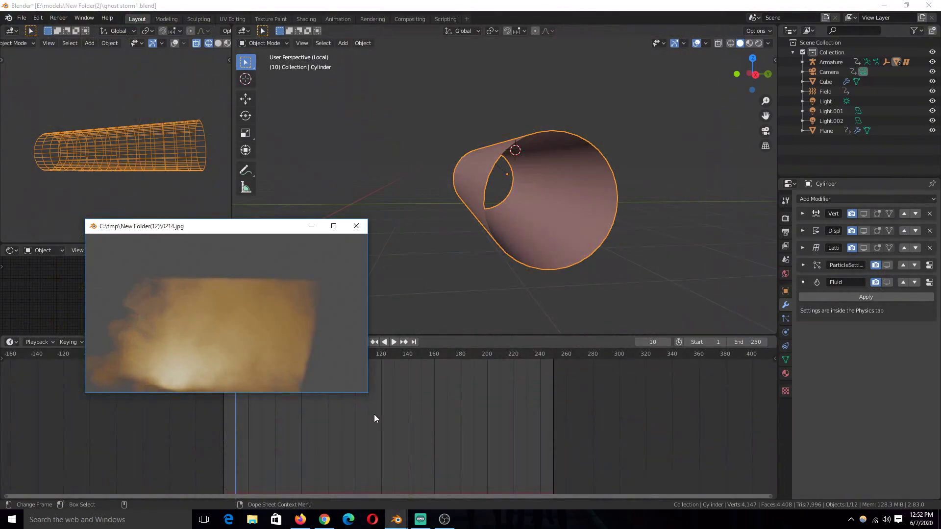
mouse_move(397, 518)
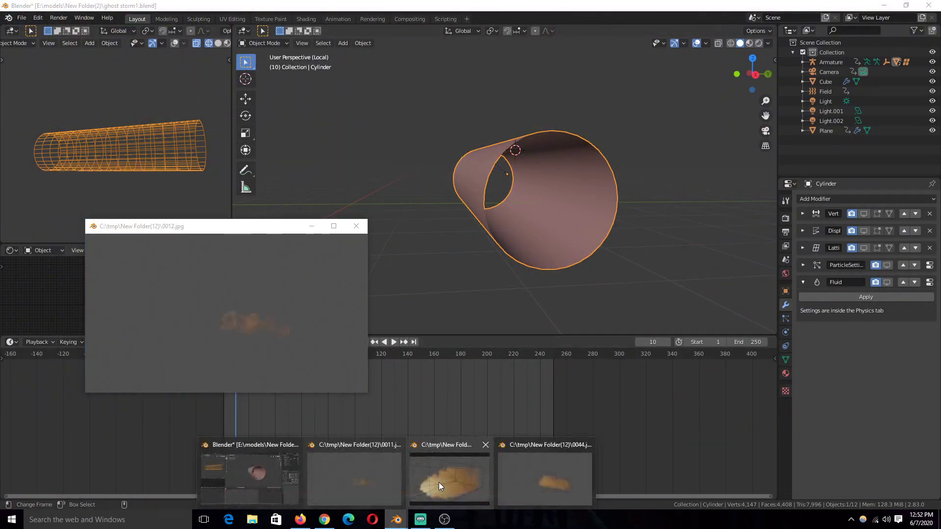
left_click(439, 482)
left_click(468, 478)
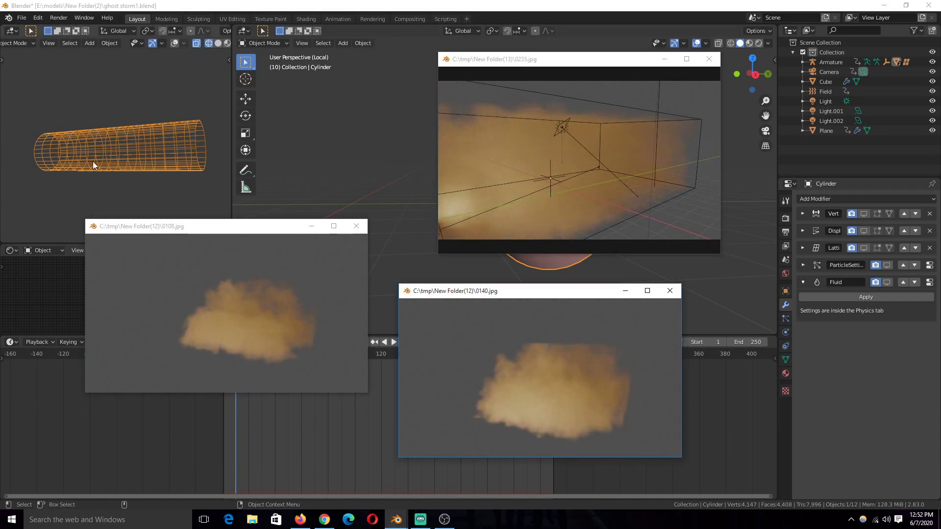
Activate the Annotate tool, reopen the three smoke playback windows and examine the smoke shape in the New Folder(13) sequence
left_click(246, 171)
mouse_move(414, 512)
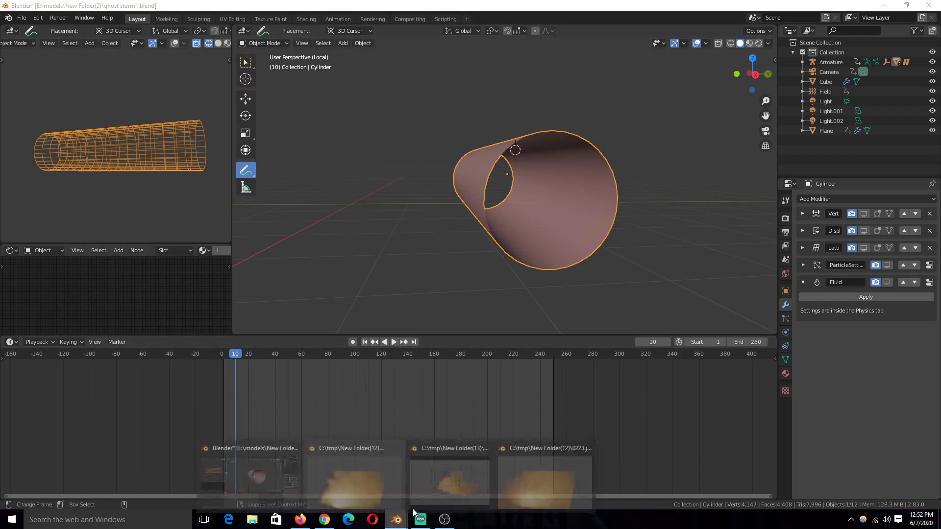
left_click(554, 487)
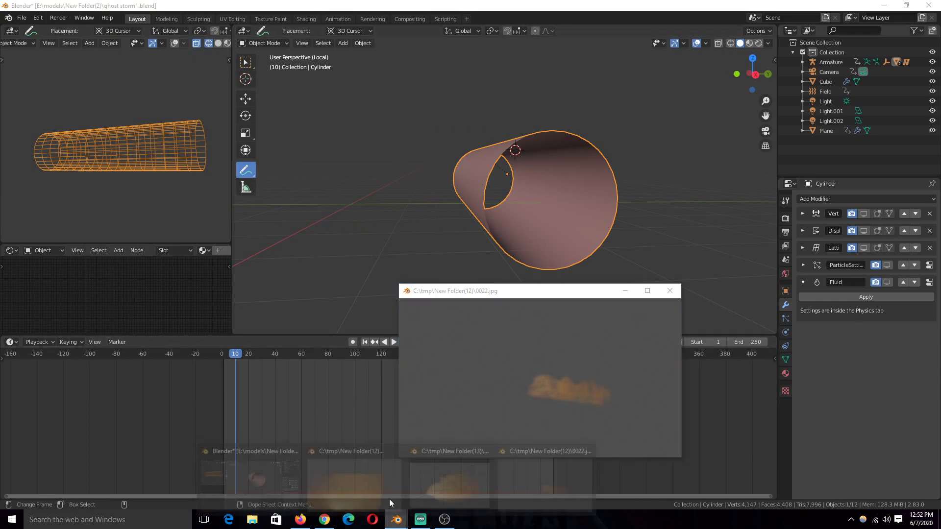
left_click(381, 466)
mouse_move(397, 518)
left_click(438, 478)
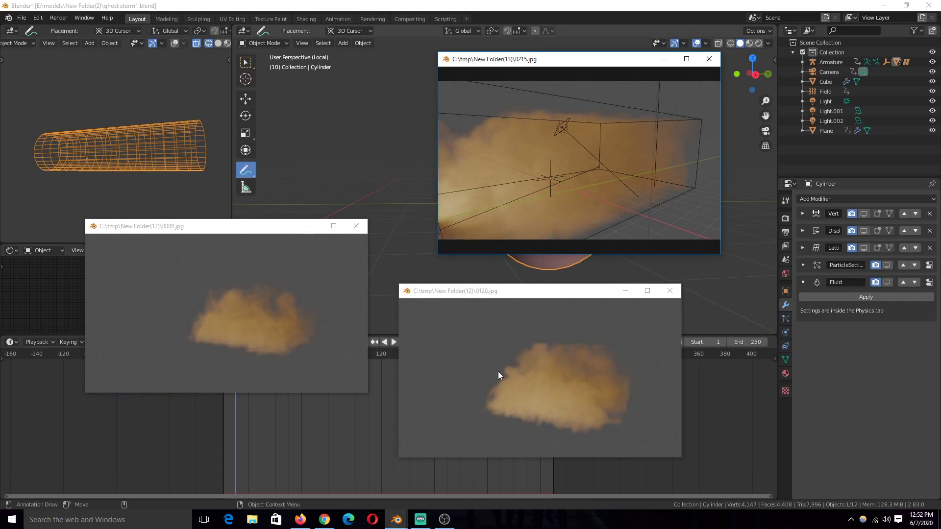
left_click_drag(539, 163, 572, 172)
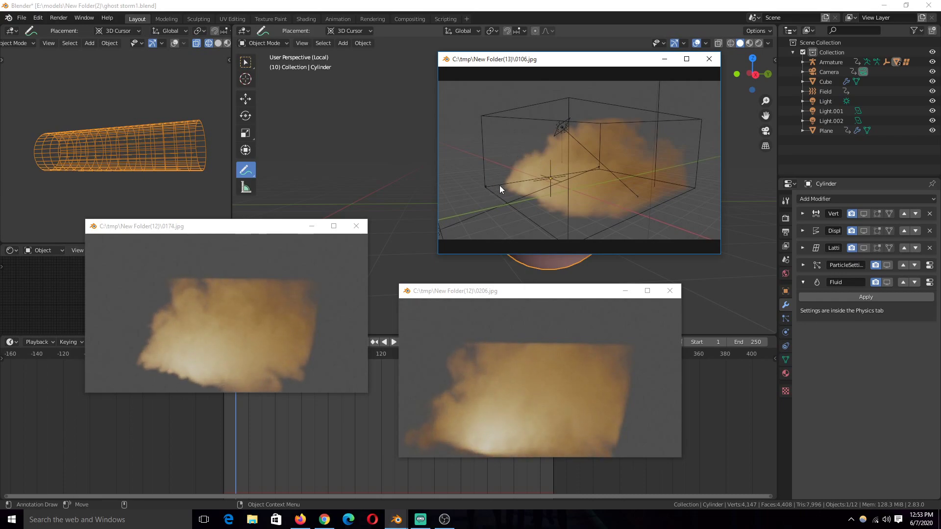
left_click_drag(510, 137, 556, 172)
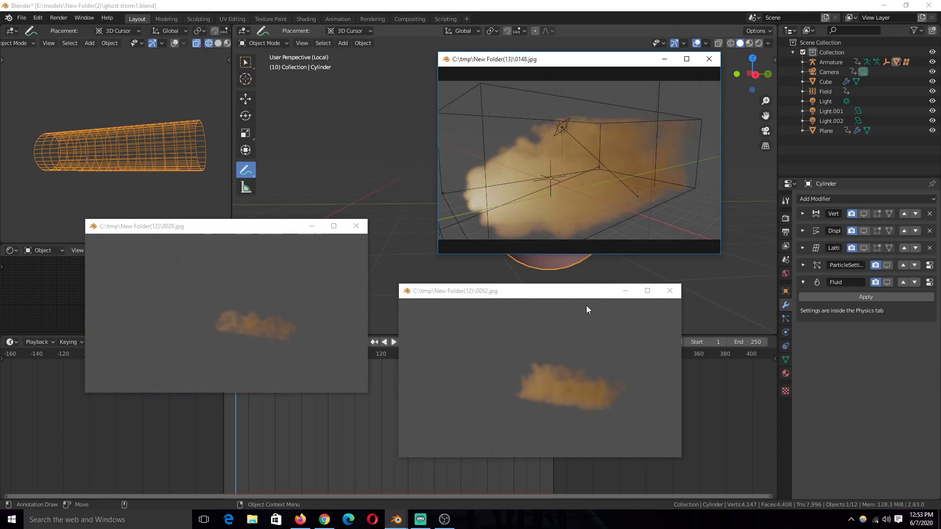
Examine how the smoke keeps the cylinder shape in the New Folder(12) playback windows and return to the main scene window
left_click_drag(586, 306, 568, 371)
left_click_drag(177, 330, 257, 330)
left_click(380, 265)
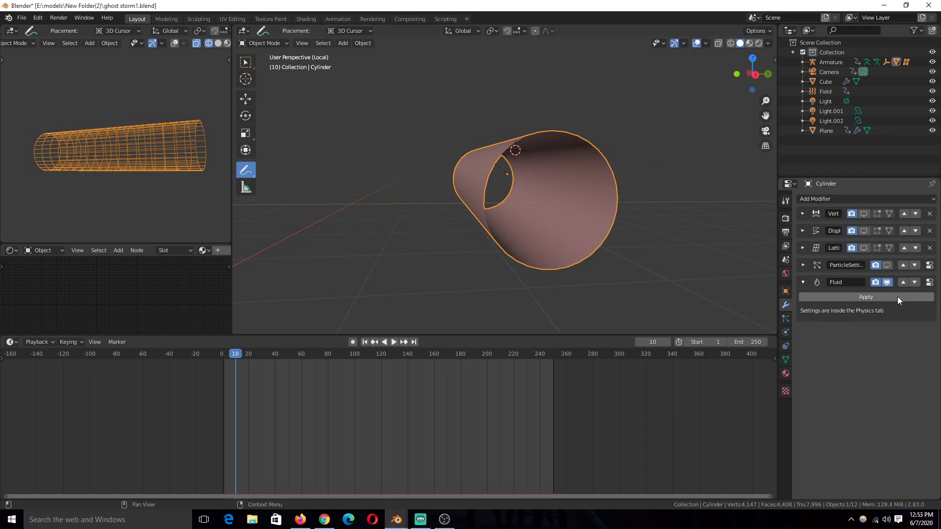
Replay the isolated cylinder's animation from the start of the timeline and stop at frame 13
key("shift+Left")
key("space")
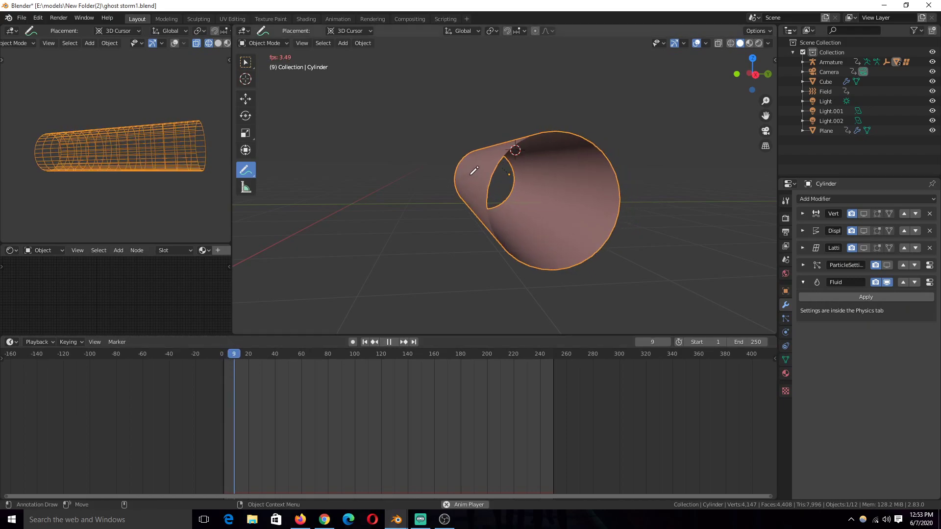
key("space")
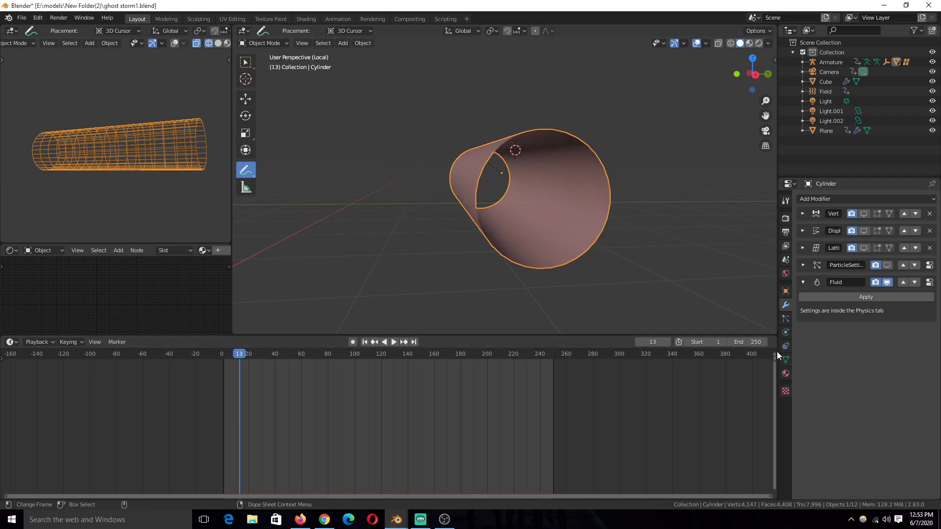
Review the cylinder's particle settings, including velocity, physics, viewport display, children and field weights
left_click(785, 319)
scroll(859, 399, "down", 6)
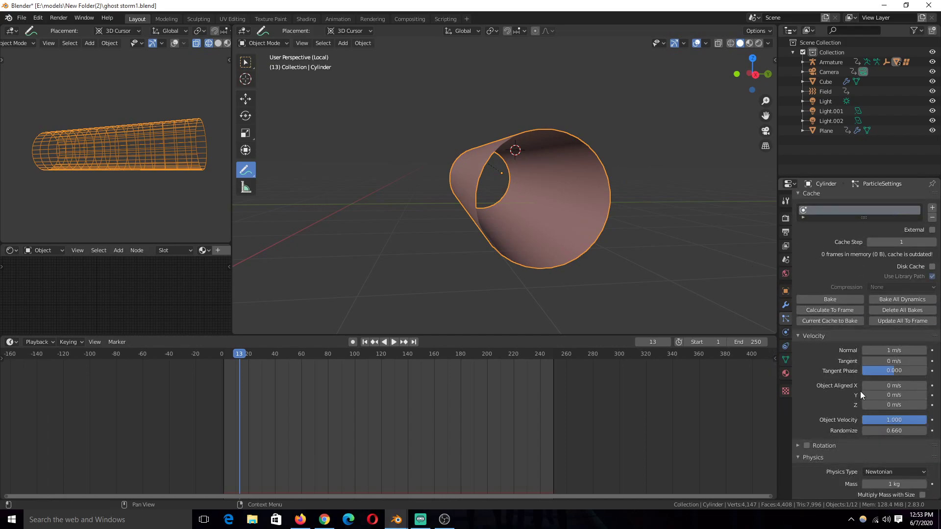
scroll(833, 372, "down", 12)
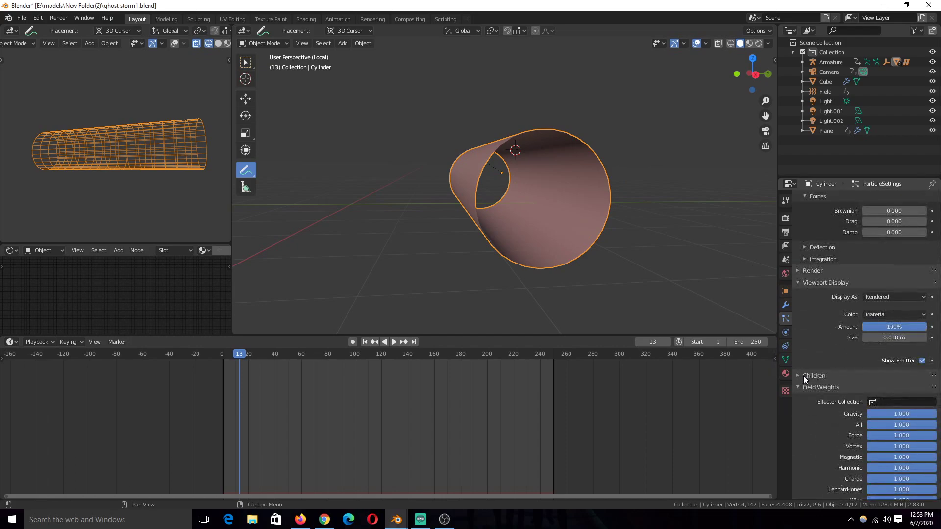
left_click(828, 376)
left_click(840, 373)
scroll(823, 354, "down", 6)
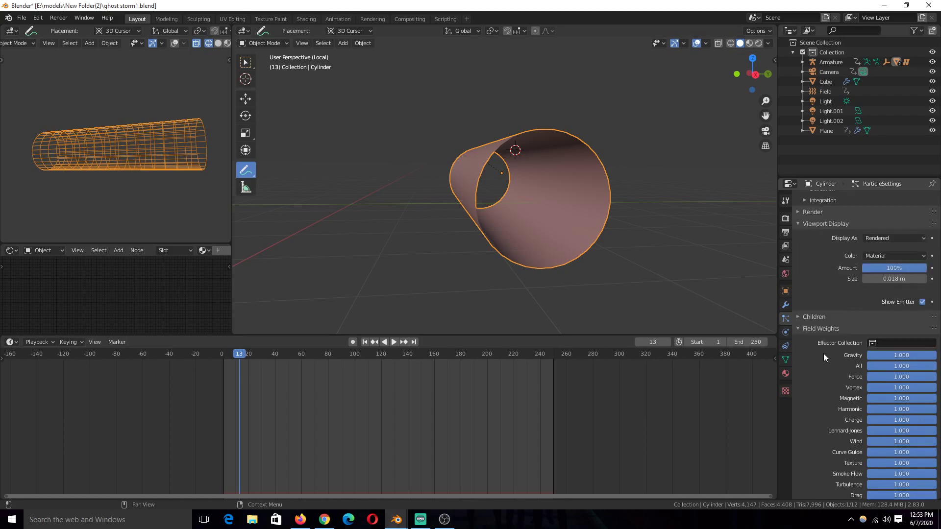
scroll(837, 328, "up", 14)
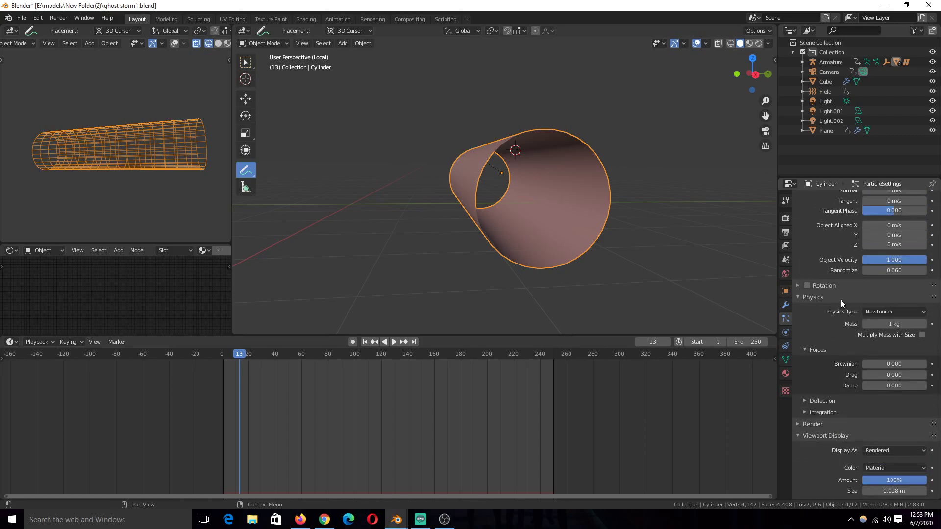
scroll(840, 301, "down", 9)
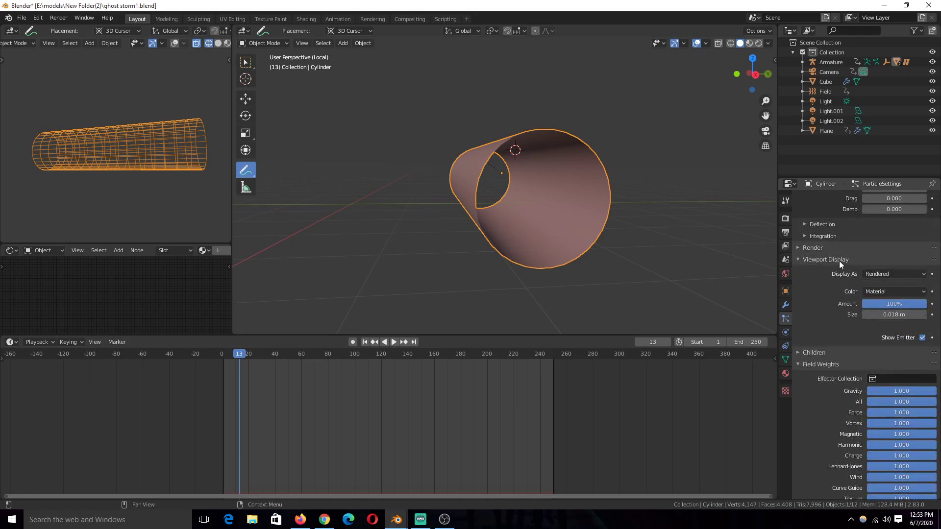
Set the particles' viewport display to Circle and replay the animation from frame 0
left_click(892, 275)
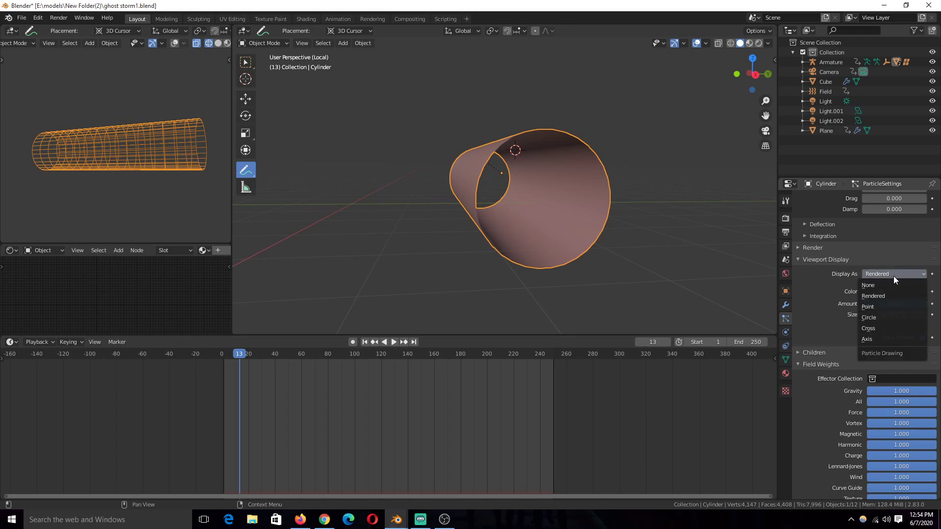
left_click(886, 317)
key("space")
left_click(218, 395)
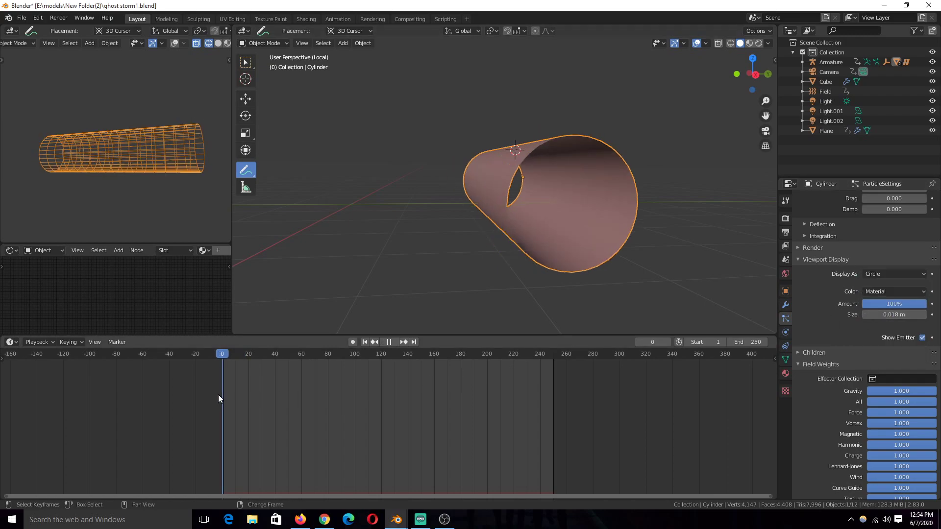
left_click(262, 392)
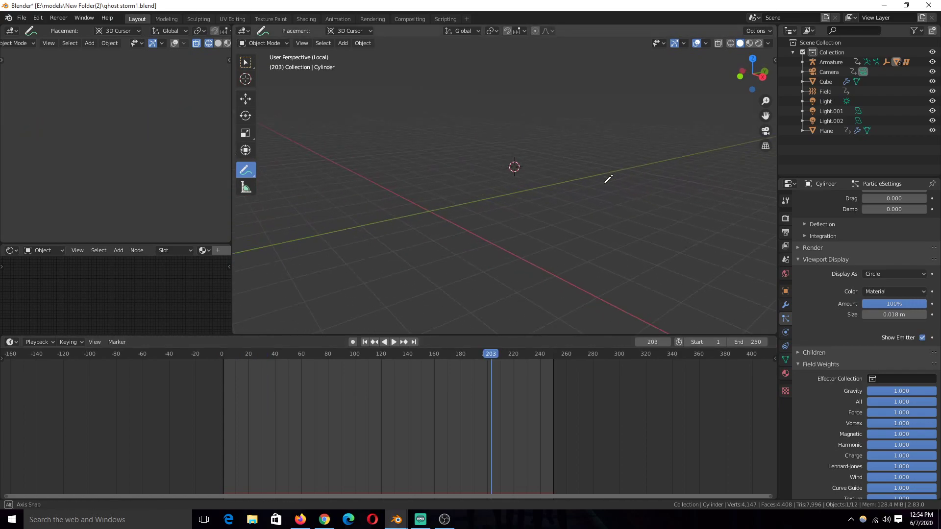
Re-isolate the cylinder in local view, enable its particle system modifier in the viewport and play the animation from frame 0
scroll(599, 172, "up", 8)
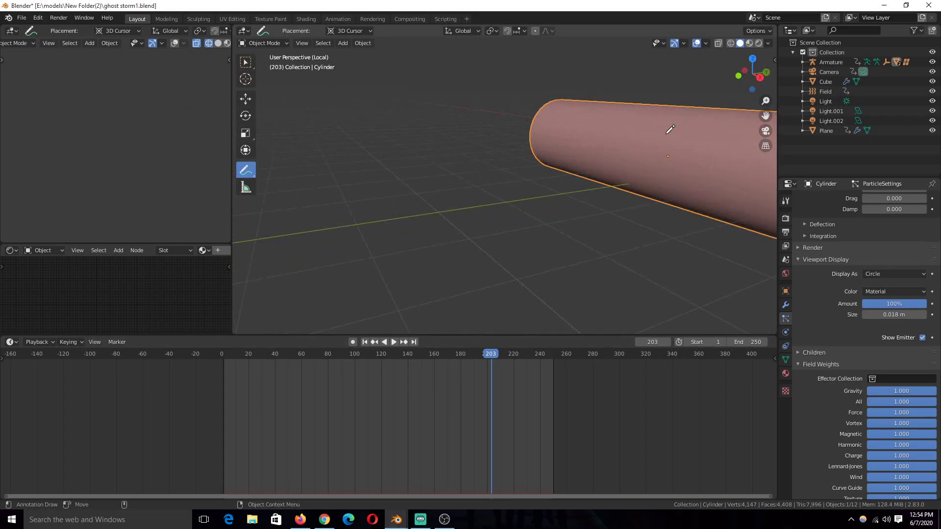
scroll(669, 129, "down", 5)
key("KP_Divide")
key("KP_Divide")
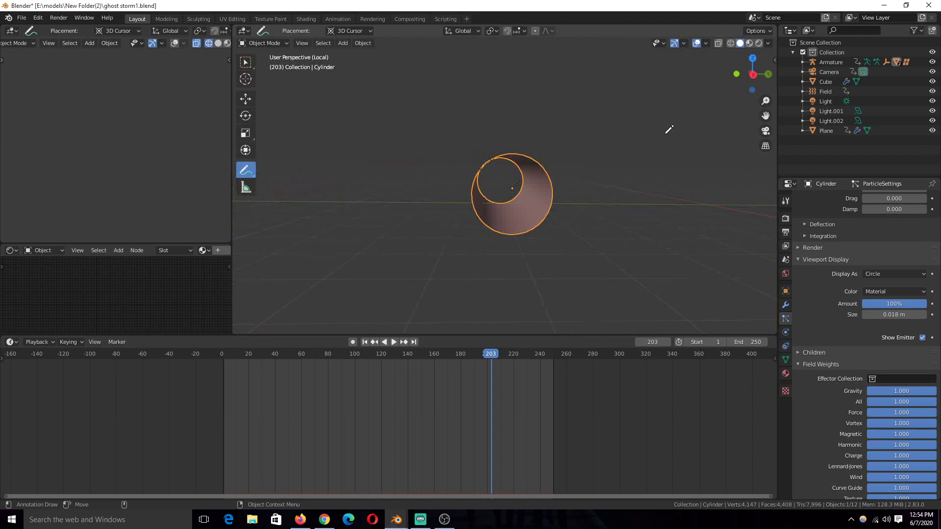
left_click(785, 307)
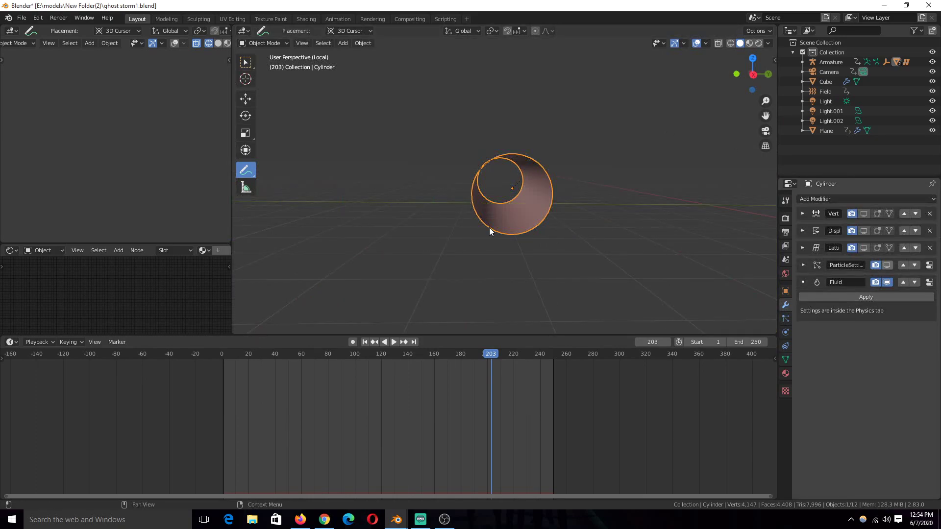
key("space")
left_click(202, 381)
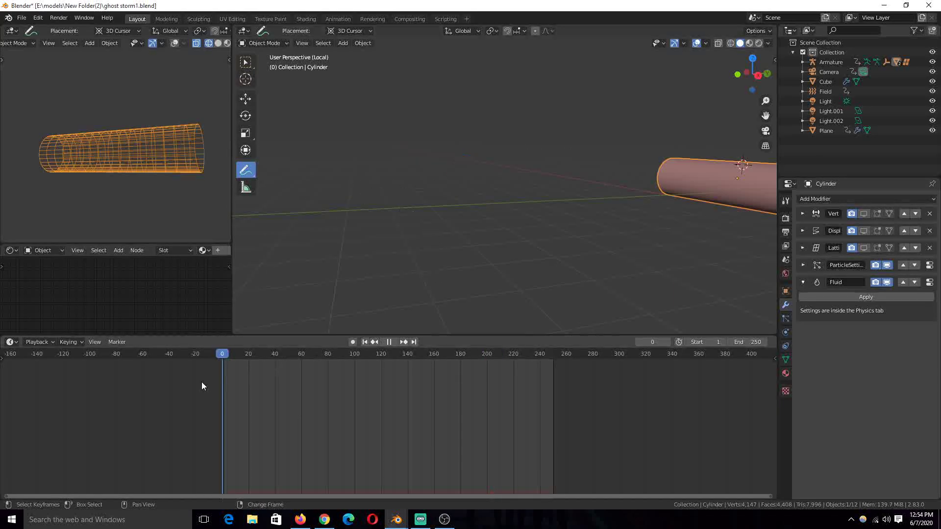
middle_click_drag(533, 189, 496, 188)
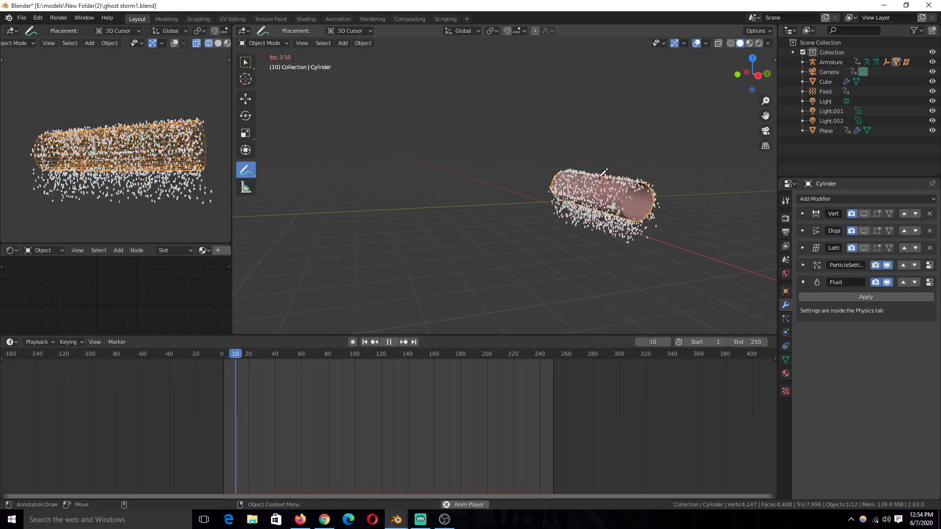
Stop playback, advance to frame 16 and examine how the particles fall around the cylinder's open end
key("space")
middle_click_drag(602, 173, 641, 210)
key("Right")
key("Right")
key("Right")
key("Right")
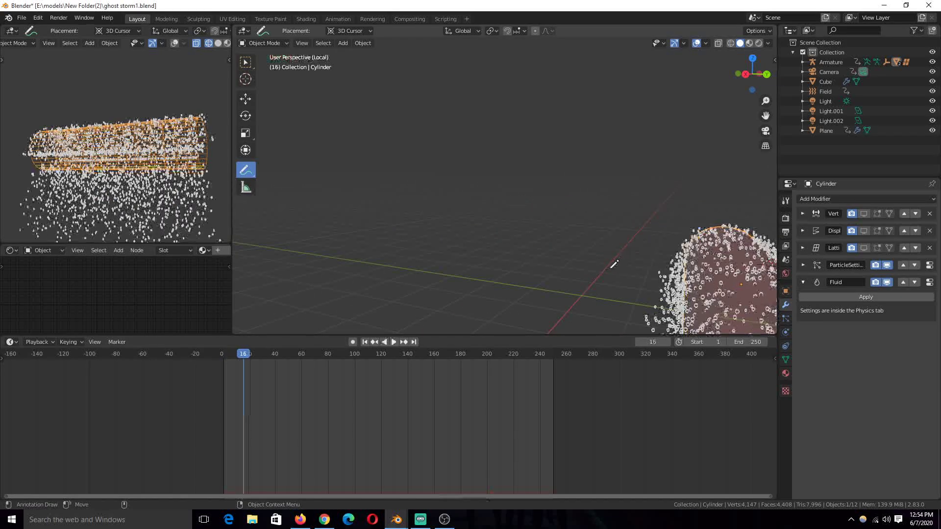
middle_click_drag(688, 226, 698, 177)
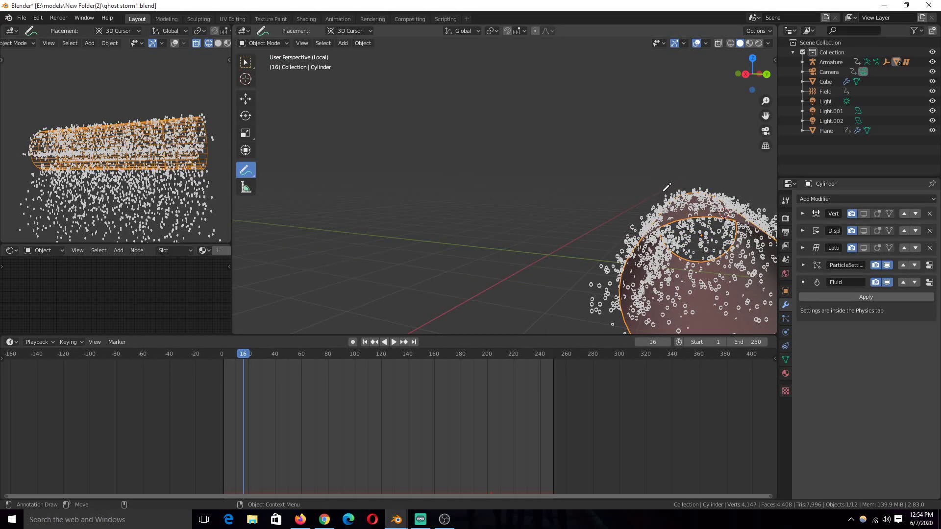
middle_click_drag(666, 187, 581, 150)
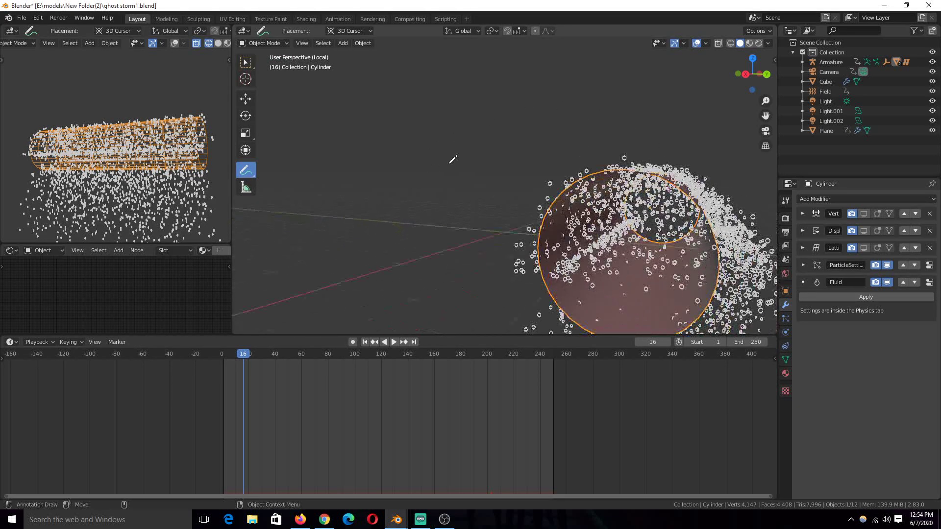
Annotate the view with several curved arrows sweeping from above the cylinder down toward its far end
mouse_move(665, 125)
left_mouse_down()
mouse_move(485, 135)
mouse_move(461, 199)
mouse_move(496, 170)
left_mouse_up()
left_click_drag(677, 108, 546, 185)
left_click_drag(609, 154, 549, 184)
mouse_move(649, 80)
left_mouse_down()
mouse_move(553, 156)
mouse_move(542, 195)
left_mouse_up()
left_click_drag(531, 198, 543, 193)
mouse_move(645, 194)
middle_mouse_down()
mouse_move(627, 199)
mouse_move(576, 172)
middle_mouse_up()
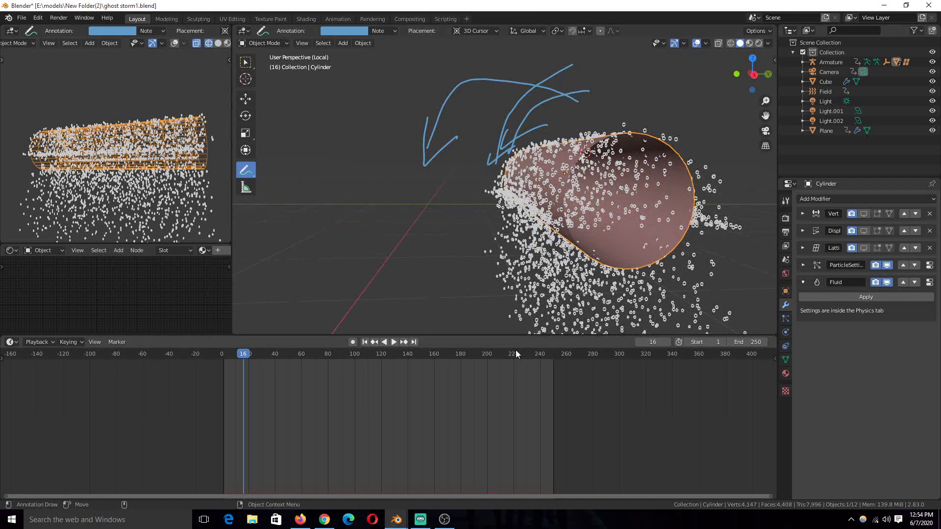
Bring back the New Folder(13) and both New Folder(12) smoke playback windows to compare them with the particle motion
mouse_move(403, 521)
left_click(450, 478)
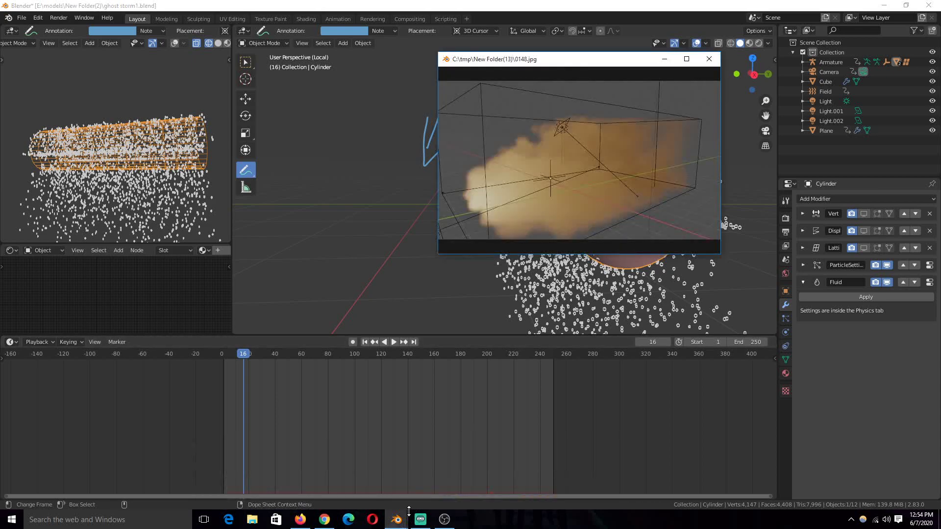
left_click(356, 478)
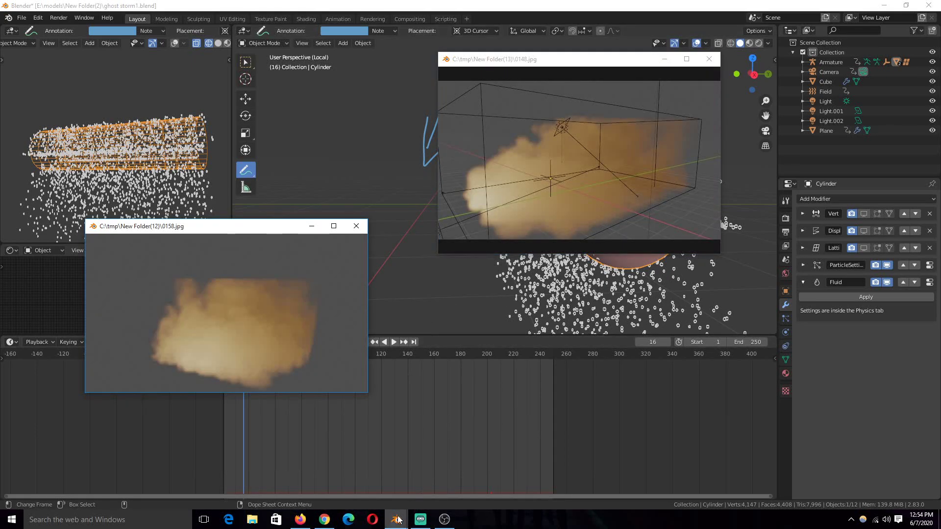
left_click(544, 473)
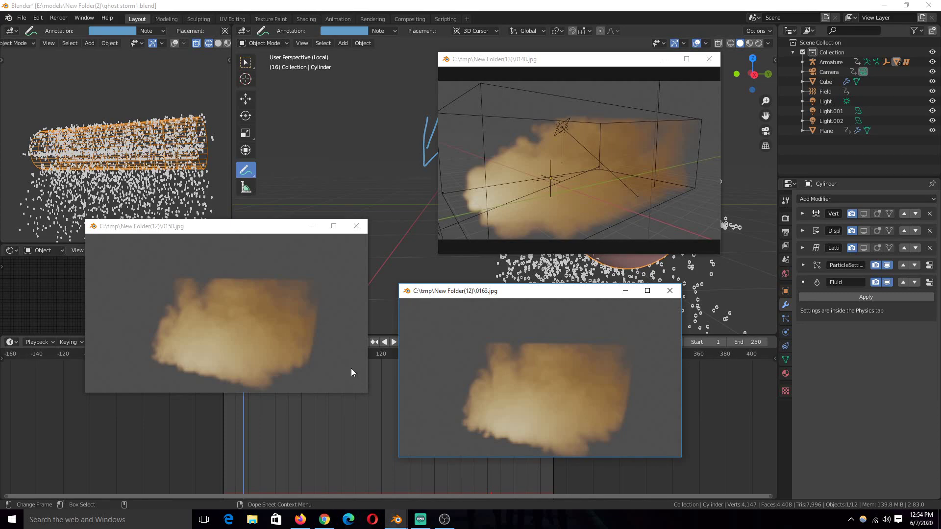
Switch to Chrome, watch the sandstorm in The Mummy clip from about 1:20 as reference, and return to Blender
left_click(320, 520)
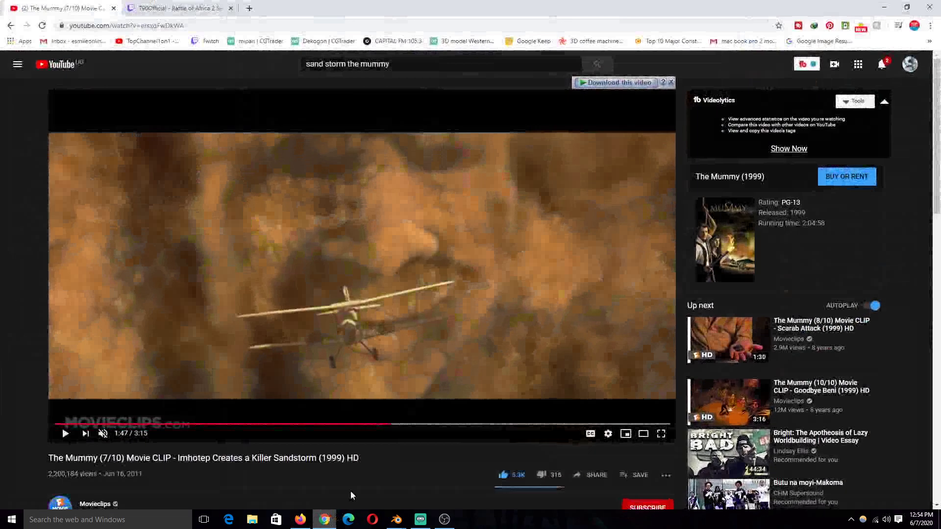
left_click(336, 423)
left_click(308, 423)
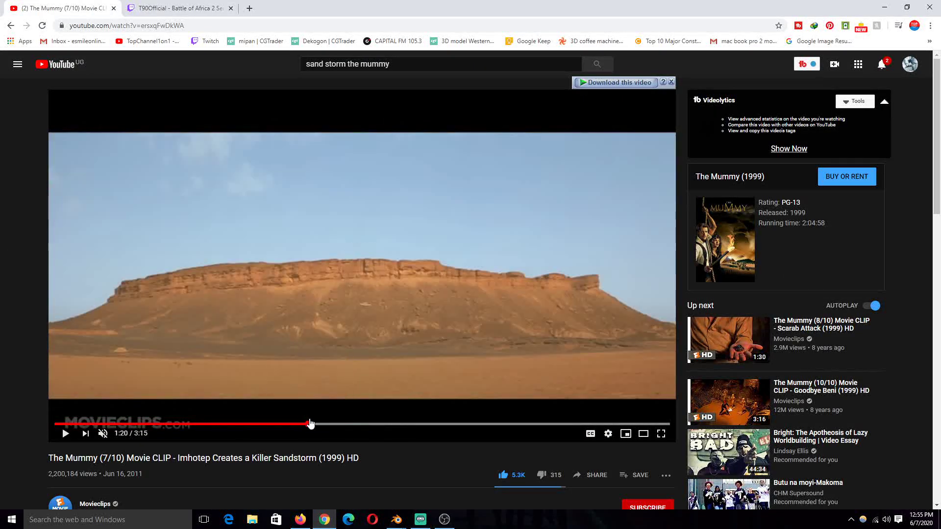
left_click(354, 329)
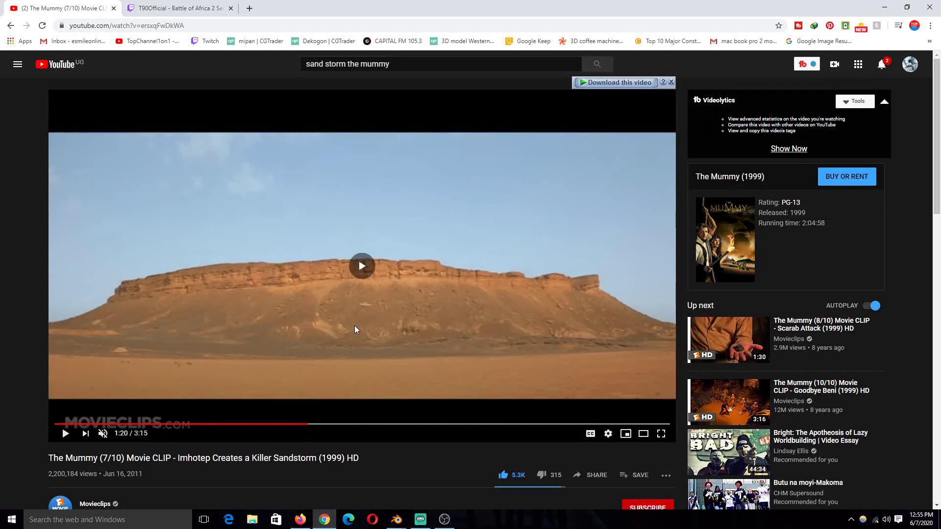
left_click(324, 424)
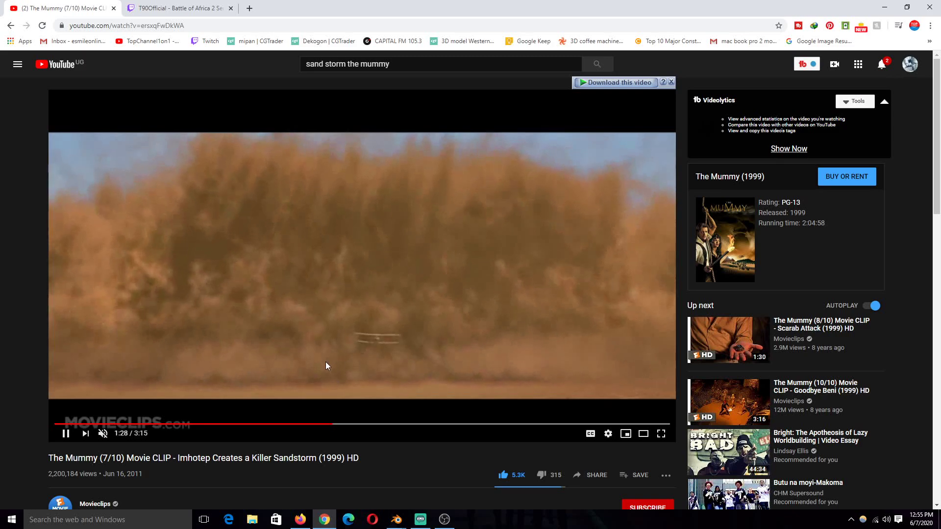
left_click(360, 345)
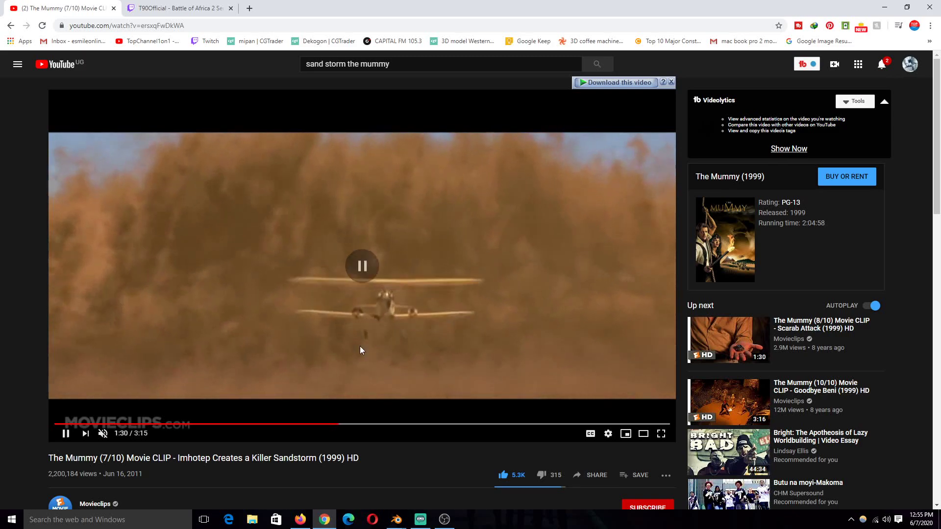
left_click(885, 7)
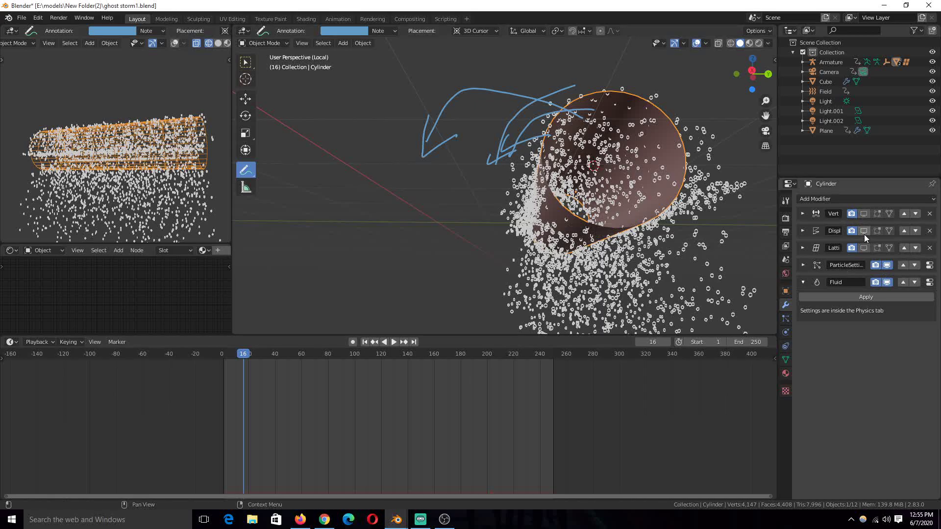
Enable viewport display of the cylinder's vertex weight and Displace modifiers to show the deformed emitter surface
left_click(864, 215)
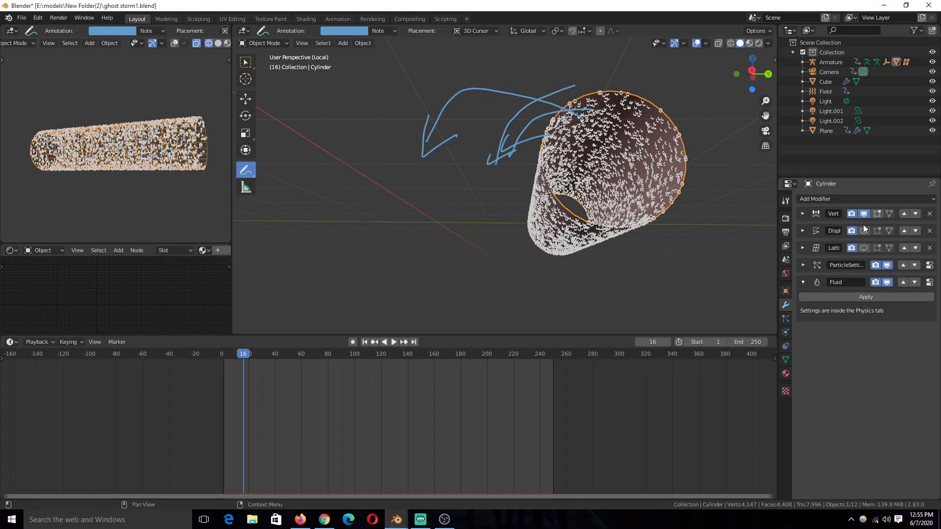
left_click(862, 231)
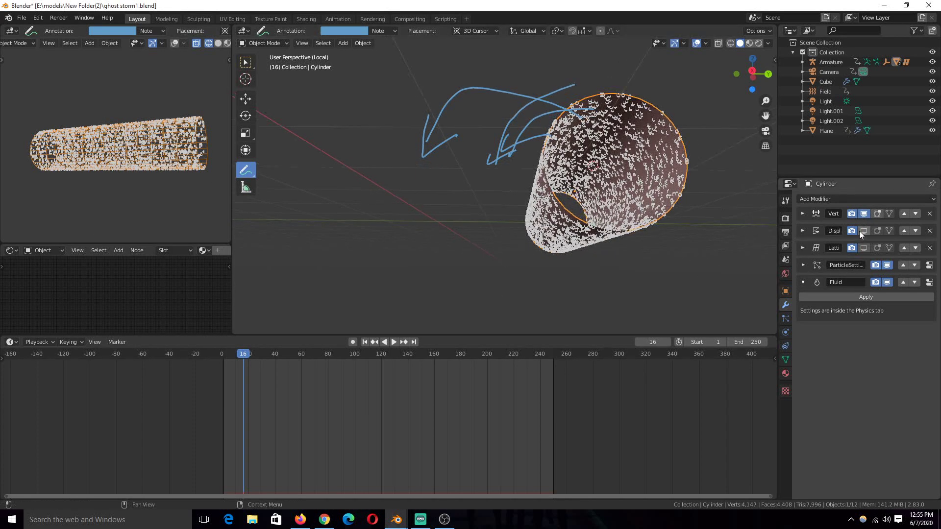
middle_click_drag(578, 161, 538, 148)
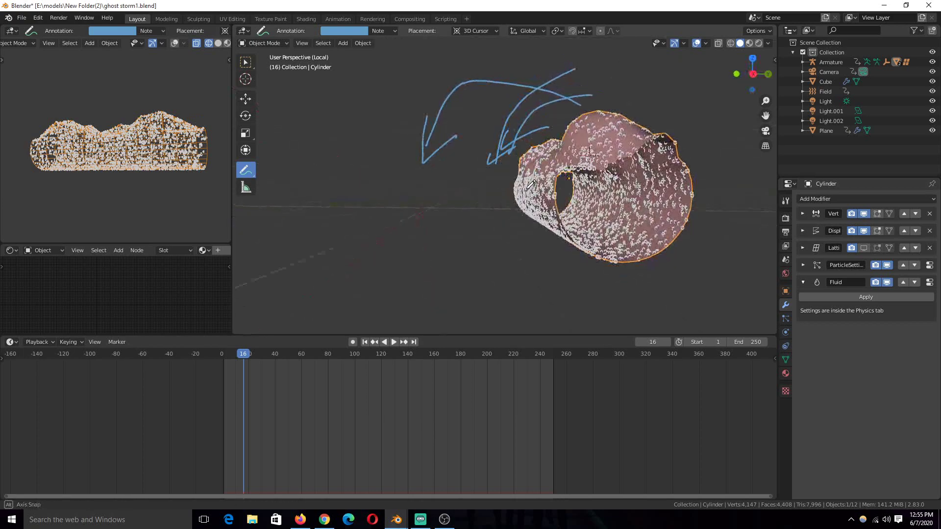
Reopen the New Folder(13) smoke render and preview the New Folder(12) one for comparison with the displaced cylinder
mouse_move(397, 519)
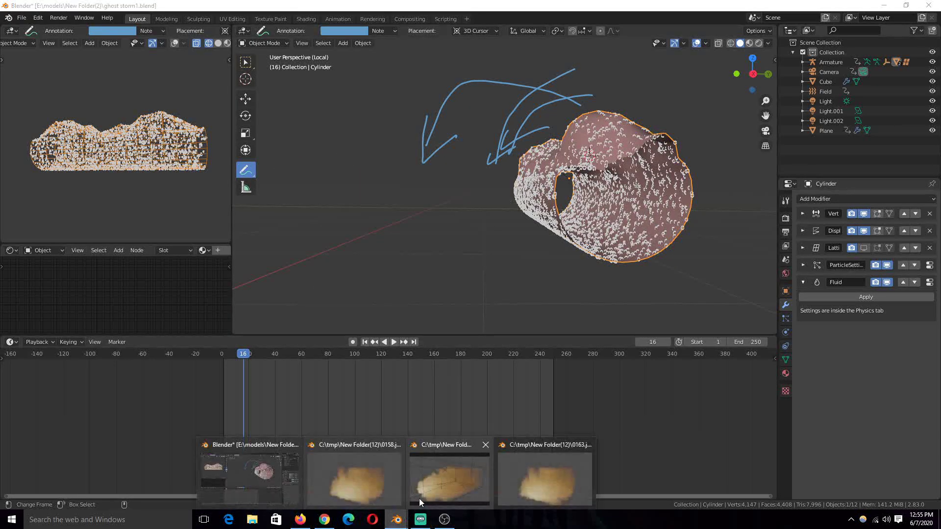
left_click(434, 488)
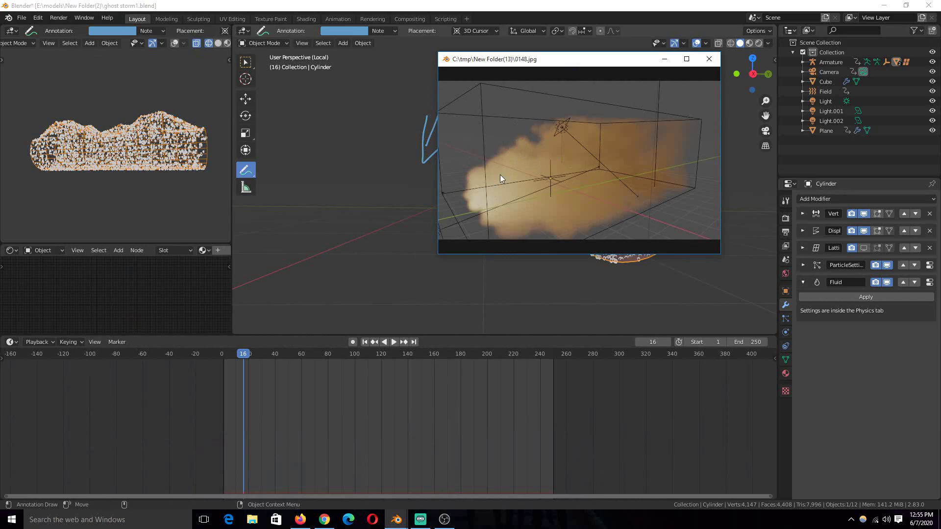
mouse_move(396, 518)
mouse_move(359, 471)
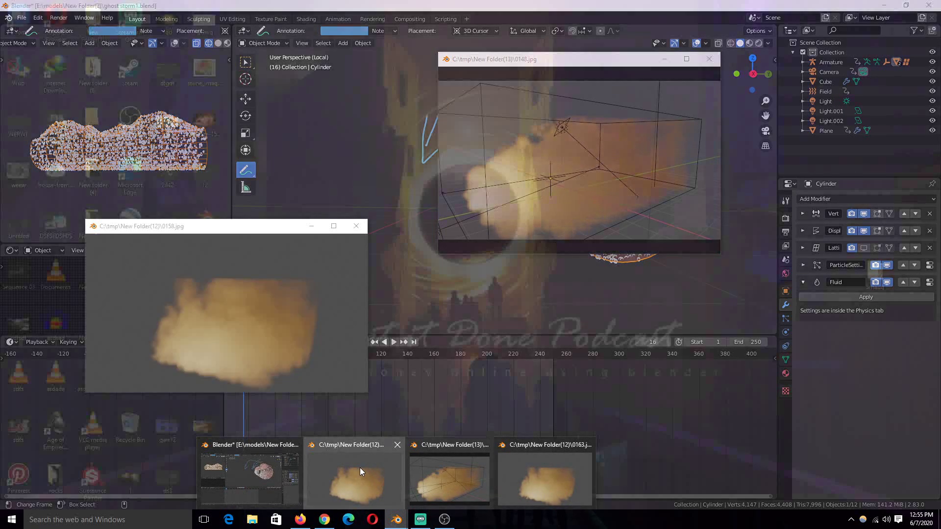
Bring up the remaining New Folder(12) smoke playback window and scrub through its frames for comparison with the New Folder(13) render
left_click(519, 497)
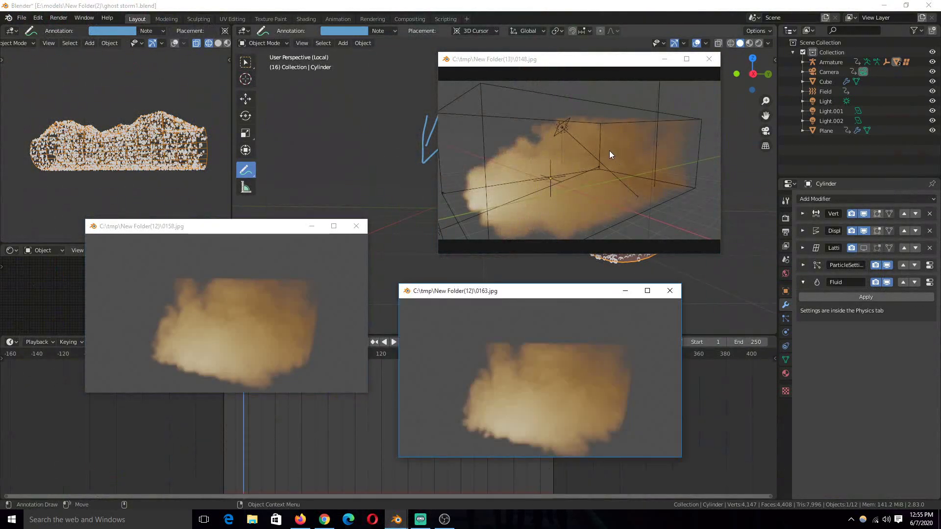
left_click_drag(583, 343, 544, 353)
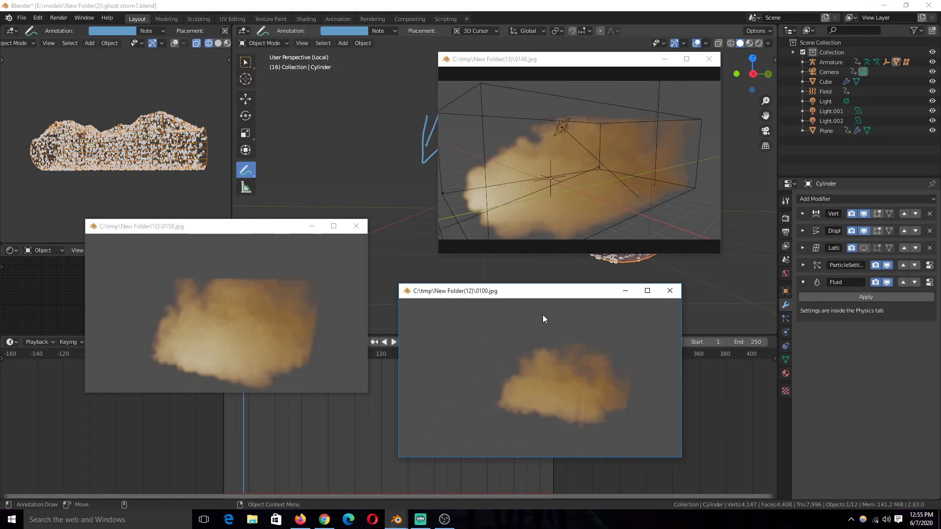
left_click_drag(542, 314, 410, 408)
Examine the displaced cylinder emitter from several angles, including its open end, and briefly check its Displace modifier
middle_click_drag(524, 187, 569, 201)
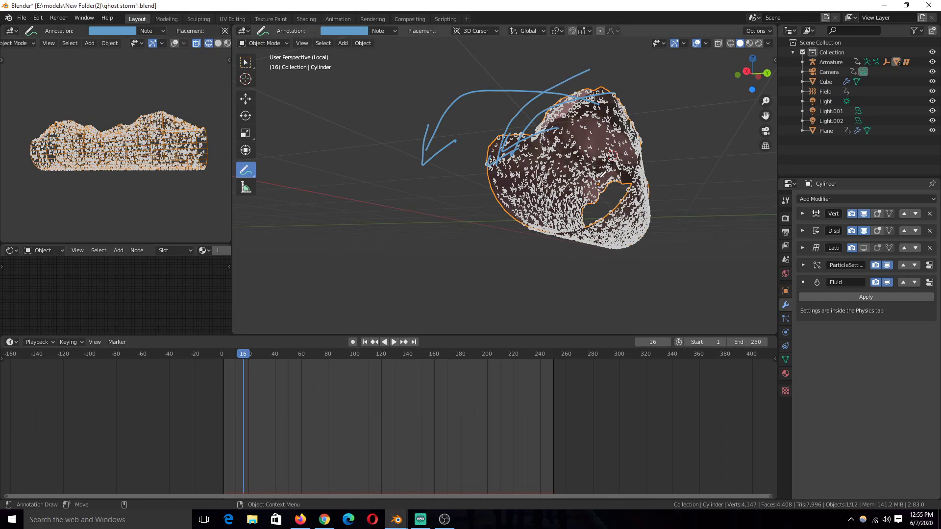
middle_click_drag(563, 269, 490, 275)
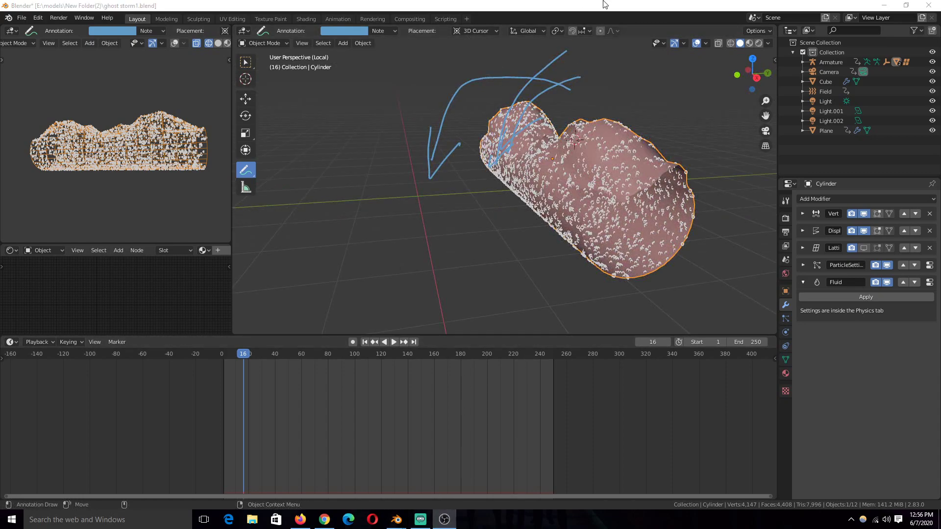
middle_click_drag(529, 159, 564, 125)
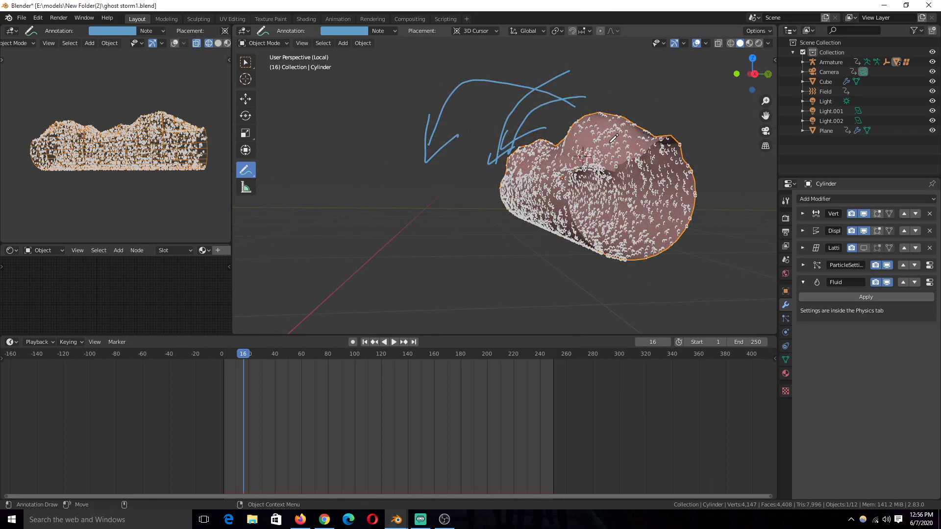
mouse_move(568, 153)
middle_mouse_down()
mouse_move(546, 150)
mouse_move(625, 152)
mouse_move(570, 145)
middle_mouse_up()
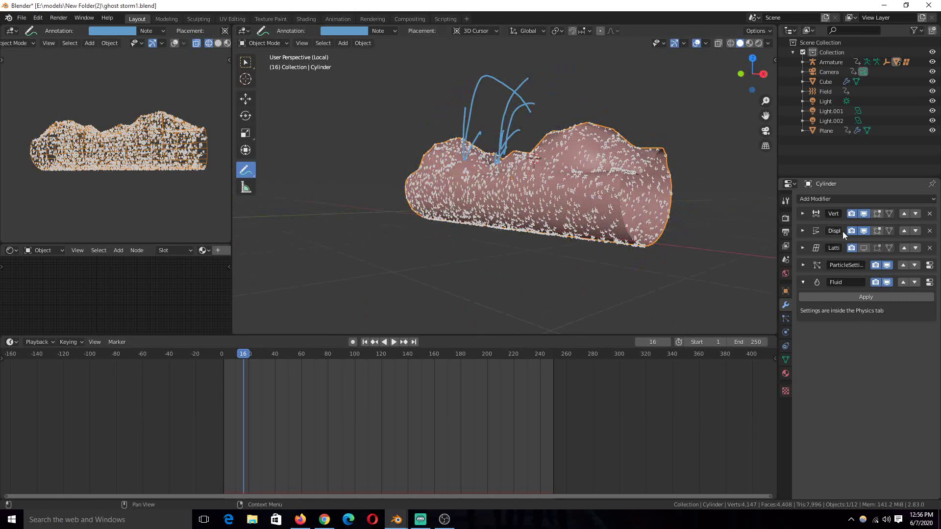
left_click(806, 231)
left_click(802, 231)
middle_click_drag(595, 156, 543, 166)
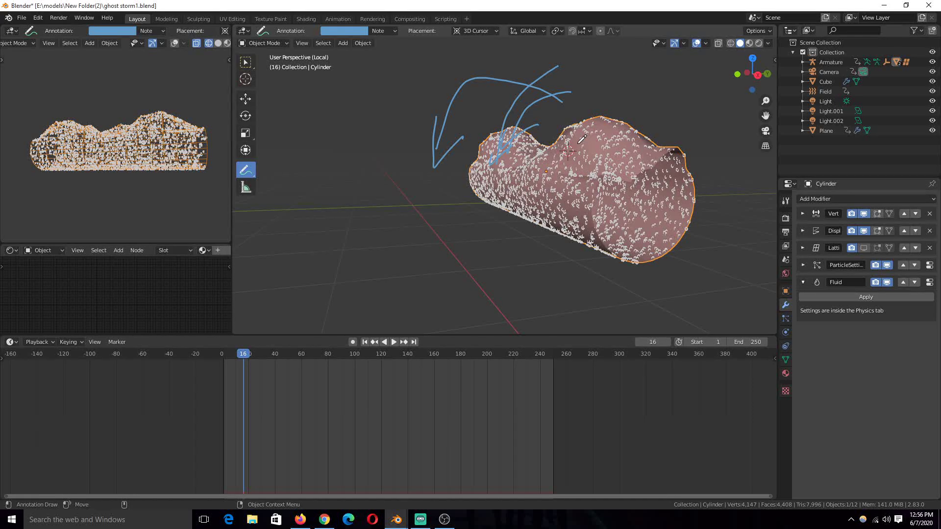
middle_click_drag(577, 192, 548, 201)
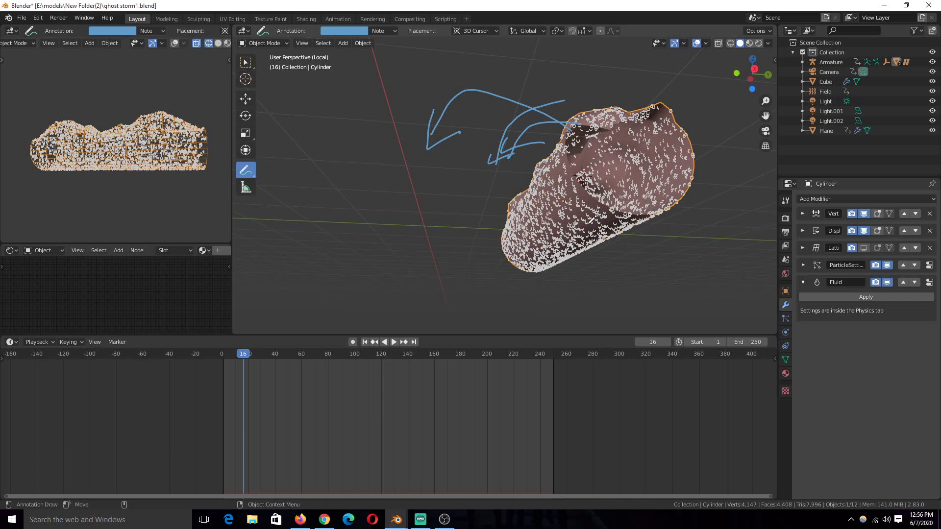
middle_click_drag(590, 220, 539, 222)
In the right orthographic view, annotate a horizontal ground line and flattened rounded loops over the cylinder's outline
key("KP_3")
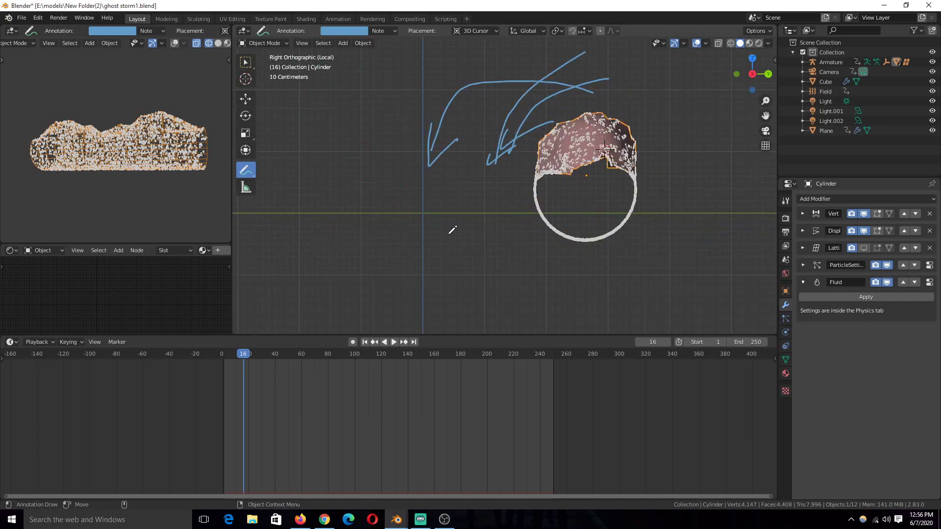
left_click_drag(425, 226, 681, 226)
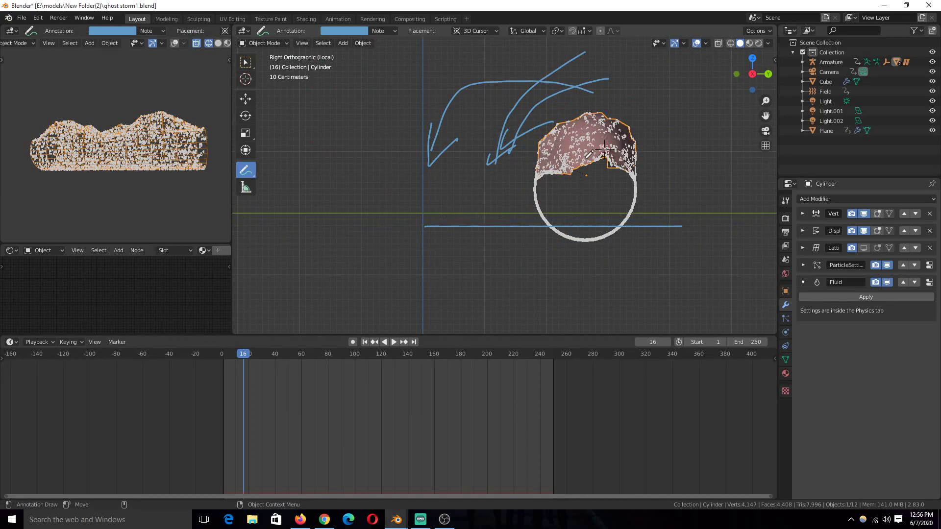
mouse_move(586, 138)
left_mouse_down()
mouse_move(544, 159)
mouse_move(544, 217)
mouse_move(595, 222)
mouse_move(632, 212)
mouse_move(650, 182)
mouse_move(628, 146)
mouse_move(559, 143)
mouse_move(547, 162)
mouse_move(551, 201)
mouse_move(609, 212)
mouse_move(633, 160)
mouse_move(545, 158)
mouse_move(569, 228)
mouse_move(657, 199)
left_mouse_up()
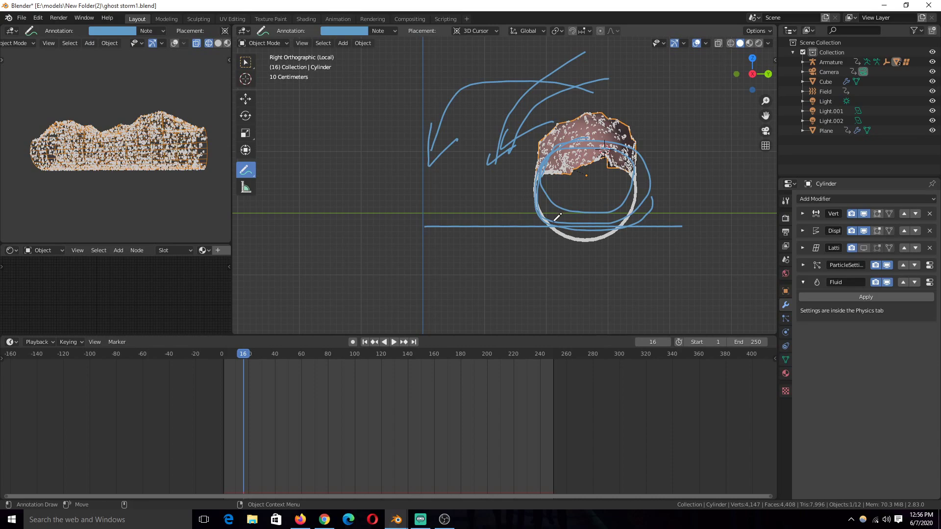
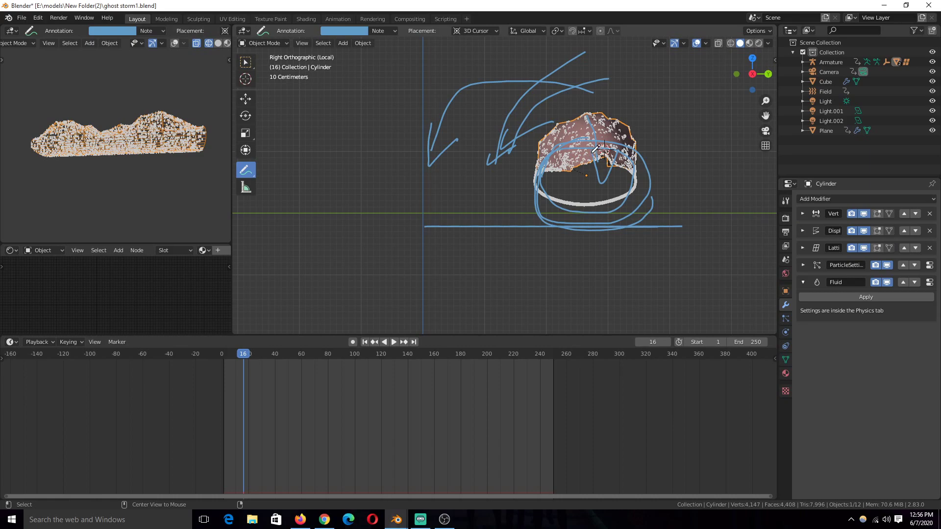
Move the two lowest rows of the lattice's control points about 0.07 m along Y in Edit Mode
middle_click_drag(596, 148, 461, 61)
left_click(246, 100)
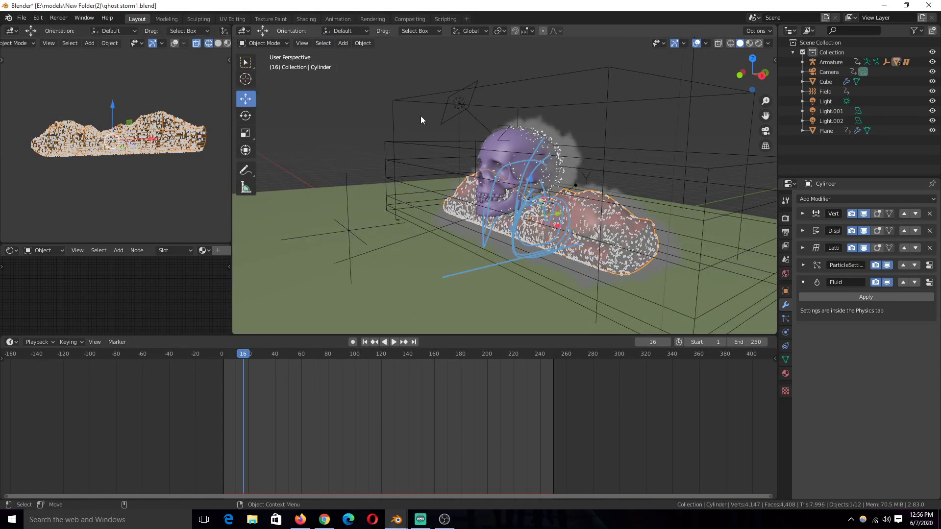
left_click(671, 168)
key("KP_3")
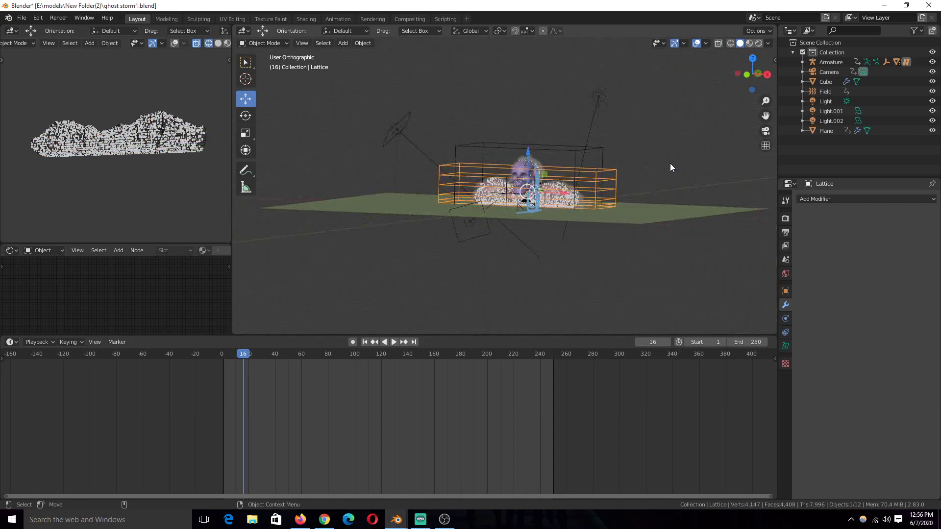
scroll(628, 191, "up", 4)
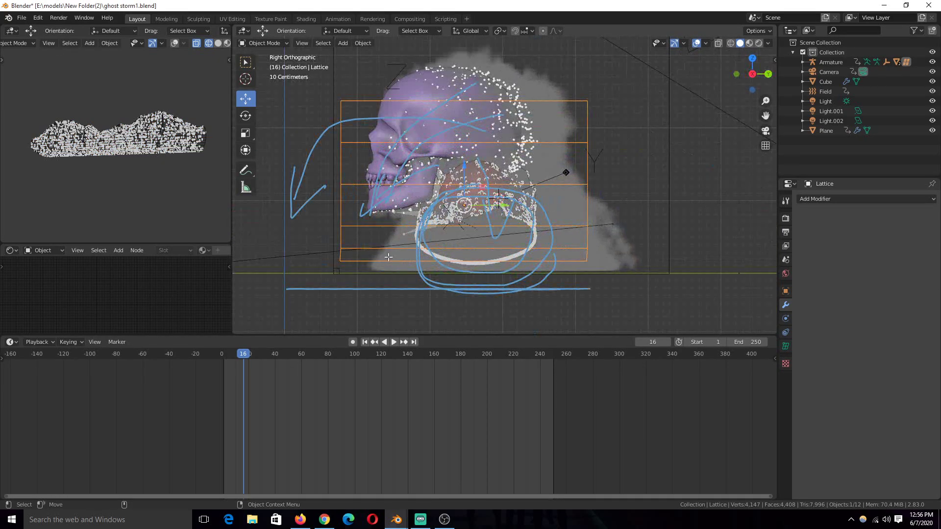
key("Tab")
left_click_drag(291, 241, 696, 285)
key("g")
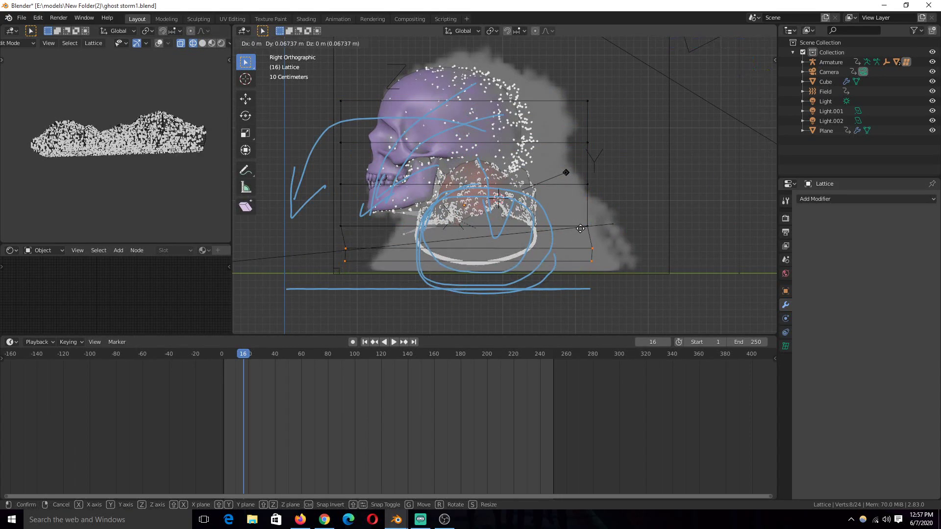
left_click(580, 228)
key("Tab")
Isolate the cylinder in local view and inspect its lattice-flattened underside and displaced top from several angles
middle_click_drag(472, 234, 525, 237)
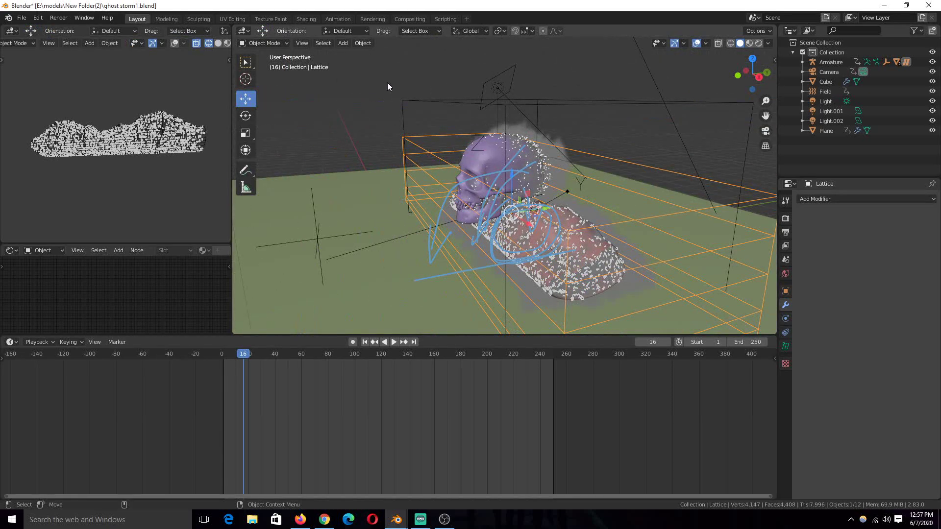
left_click(595, 254)
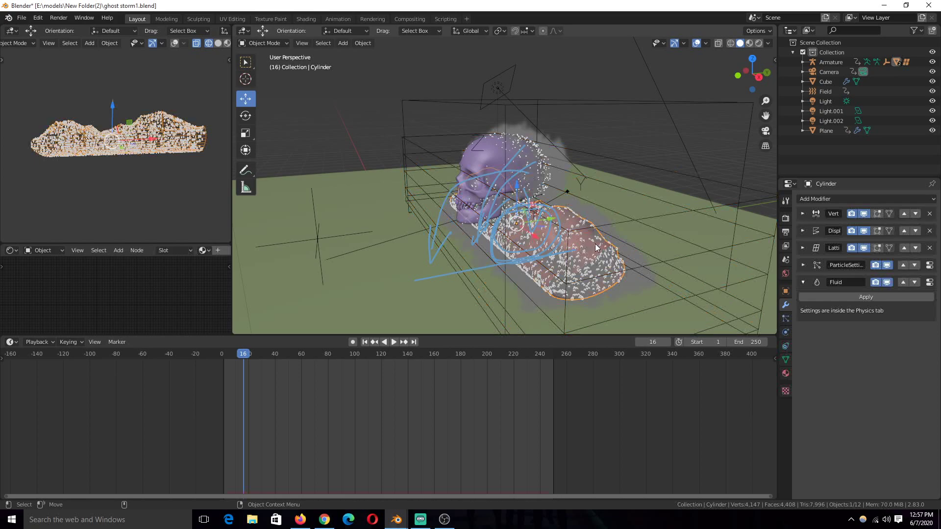
key("KP_Divide")
middle_click_drag(593, 239, 608, 186)
middle_click_drag(633, 219, 479, 216)
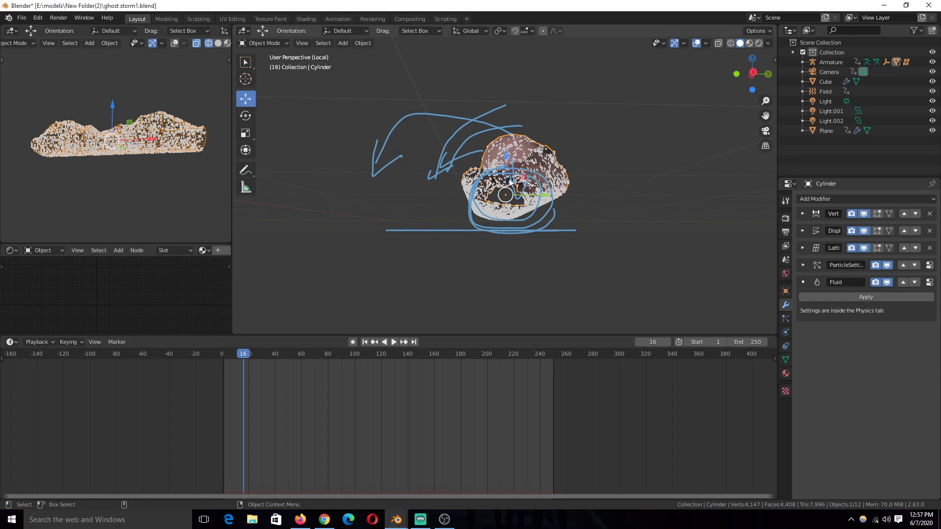
middle_click_drag(767, 239, 546, 176)
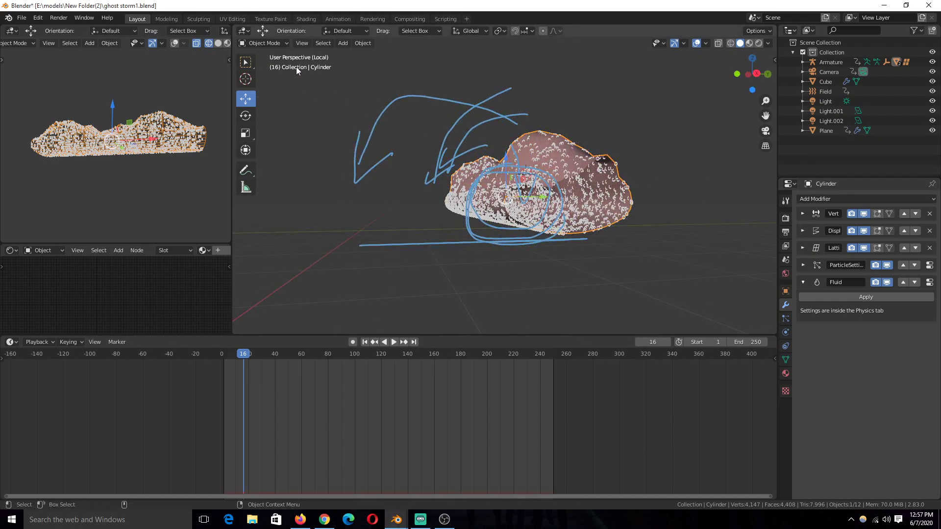
Inspect the cylinder's weights in Weight Paint mode alongside its vertex weight proximity settings, and return to Object Mode outside local view
left_click(262, 43)
left_click(274, 45)
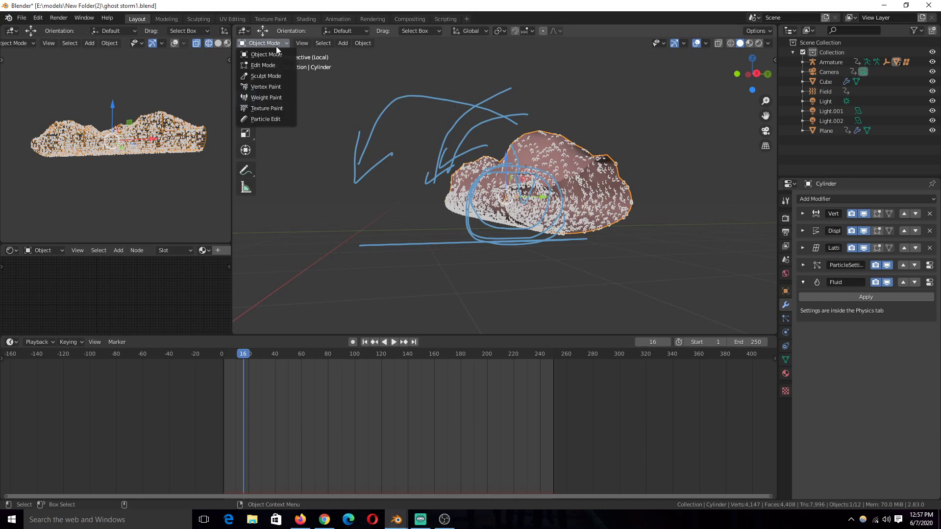
left_click(282, 101)
scroll(381, 137, "up", 5)
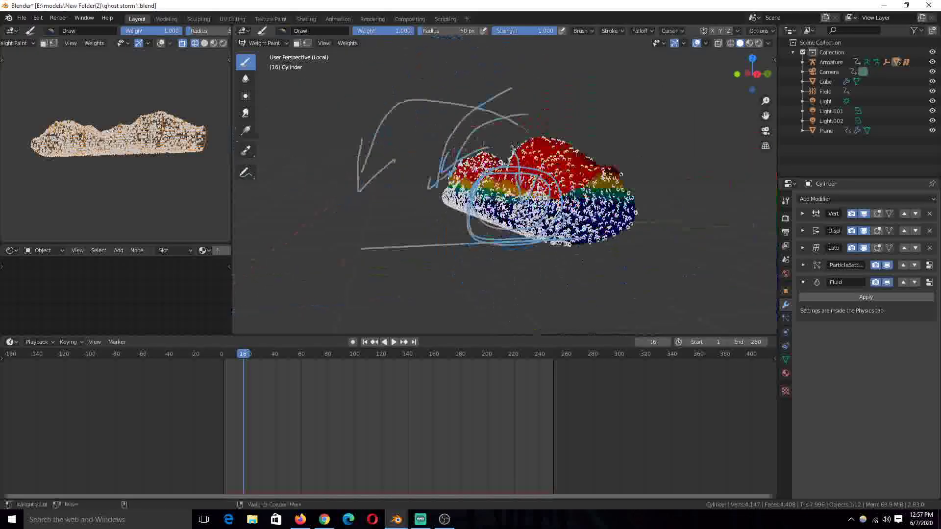
left_click(802, 214)
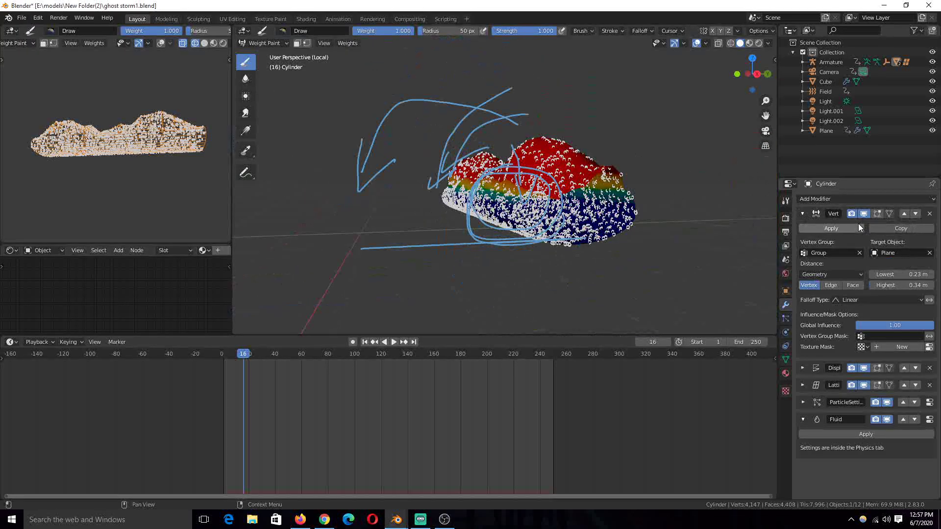
left_click(855, 199)
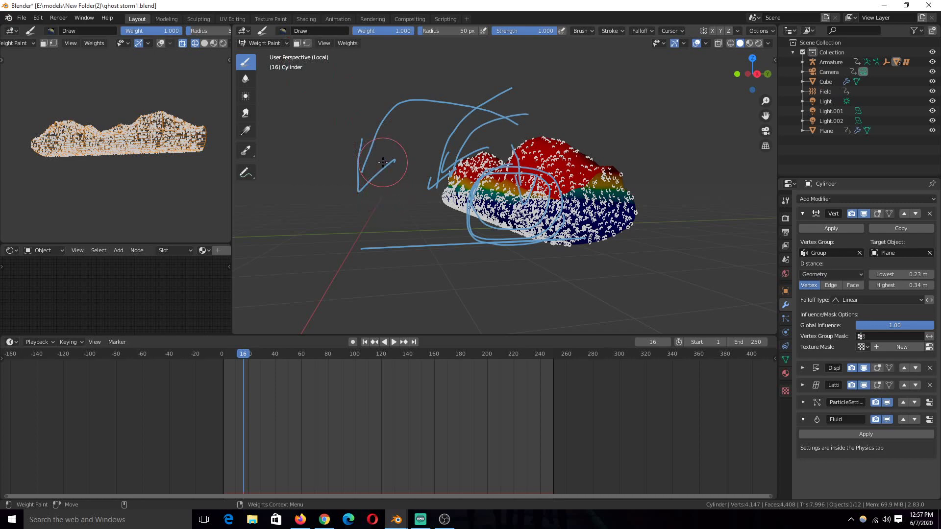
key("KP_Divide")
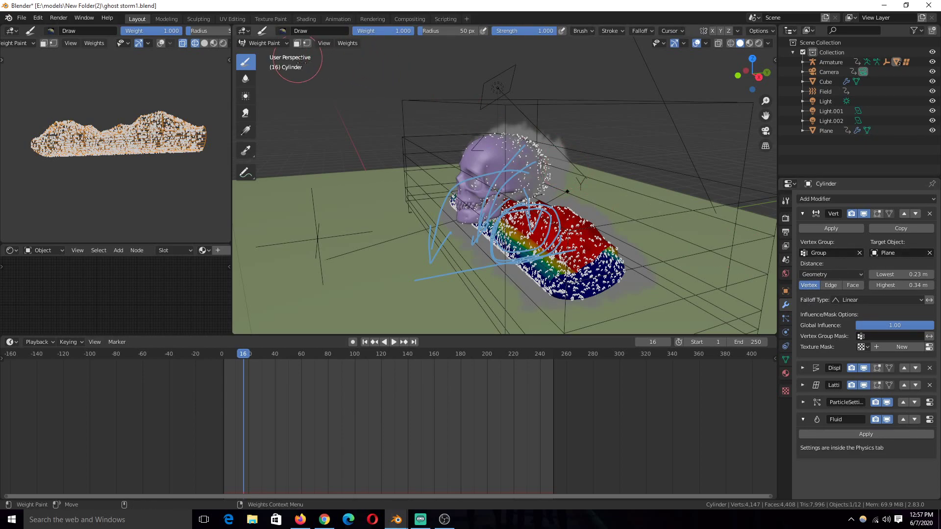
left_click(260, 44)
left_click(262, 55)
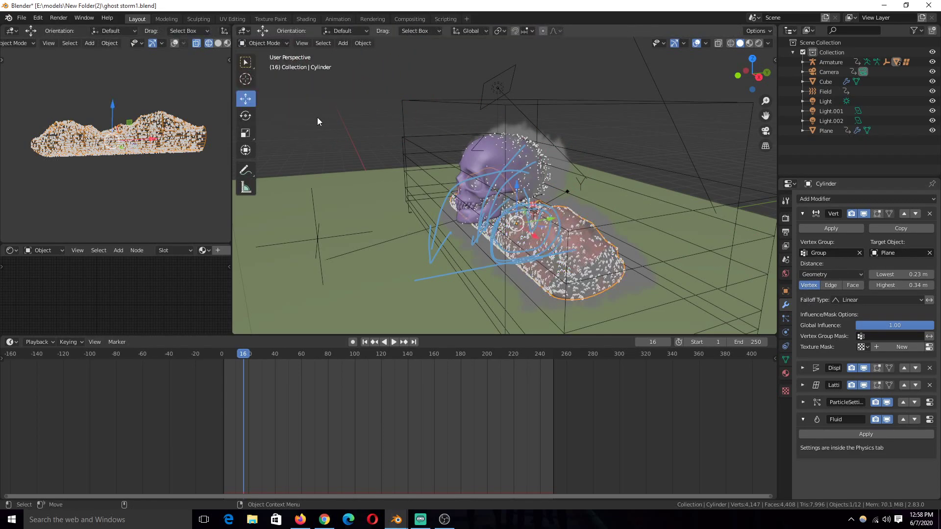
Check the ground plane in Weight Paint mode and return it to Object Mode
left_click(349, 172)
left_click(288, 44)
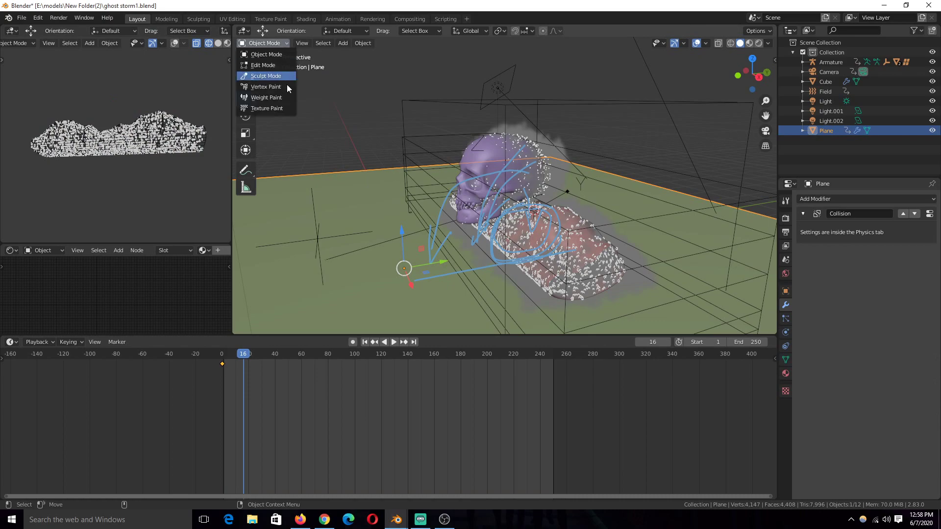
left_click(283, 101)
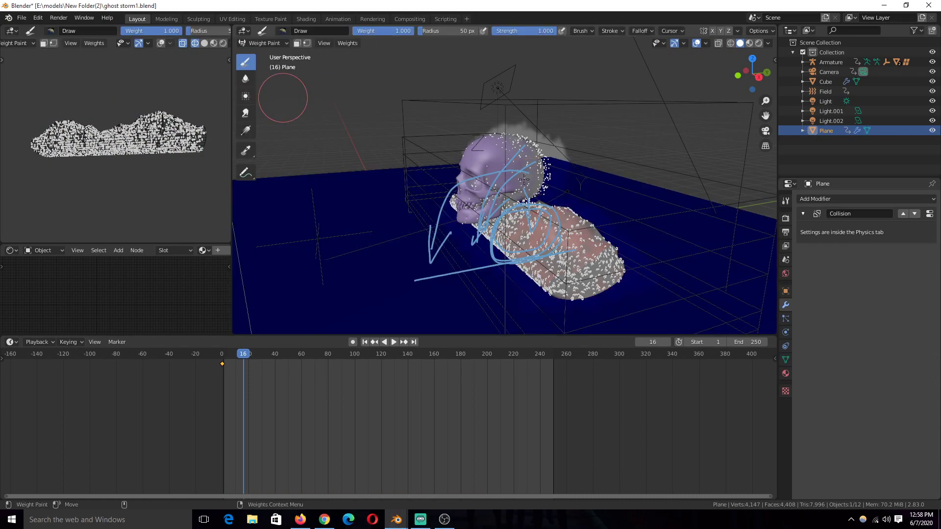
left_click(283, 45)
left_click(272, 55)
Display the cylinder in Weight Paint mode within the full scene to compare its weights with the ground plane's position
left_click(562, 229)
left_click(575, 239)
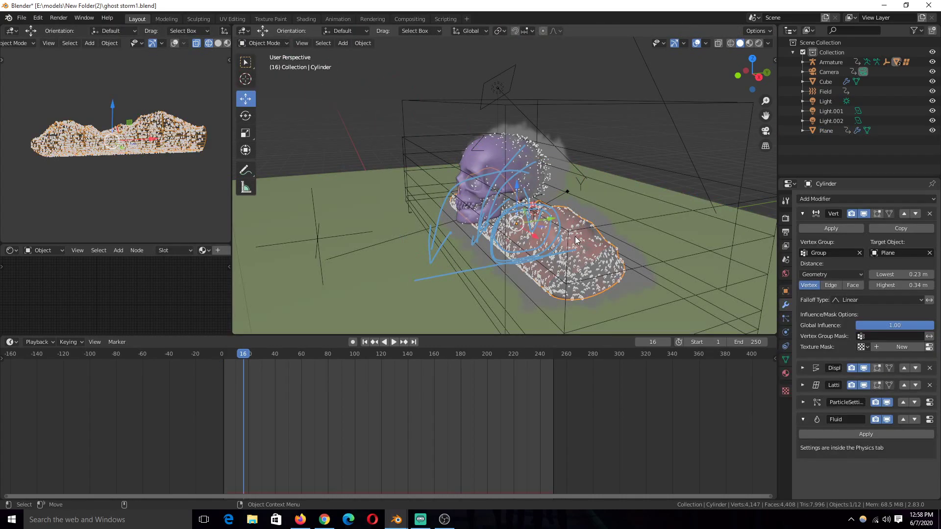
left_click(284, 43)
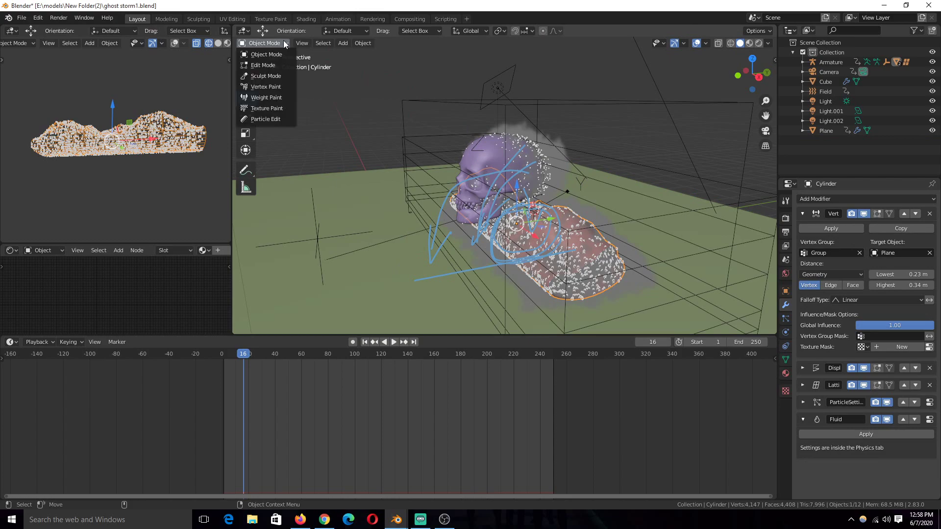
left_click(277, 97)
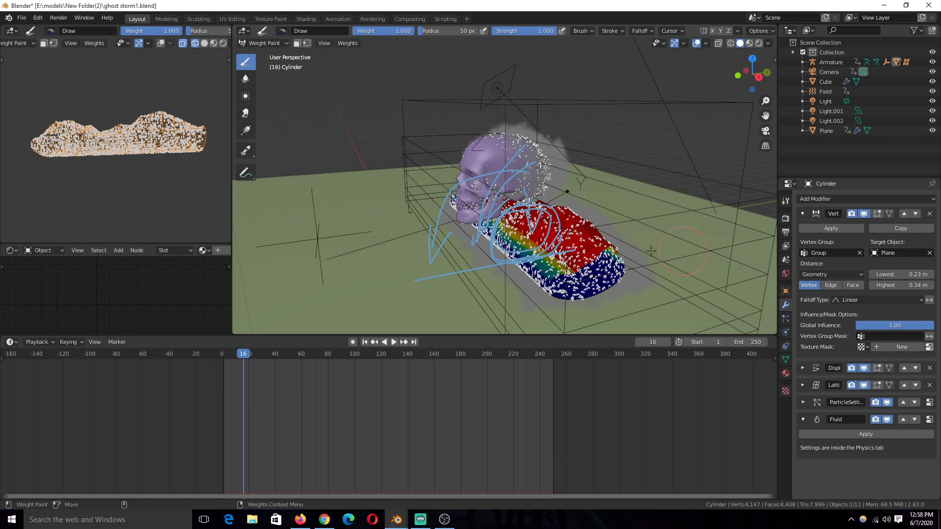
middle_click_drag(554, 250, 531, 177)
Return the cylinder to Object Mode and select the ground plane, leaving it in place
left_click(271, 45)
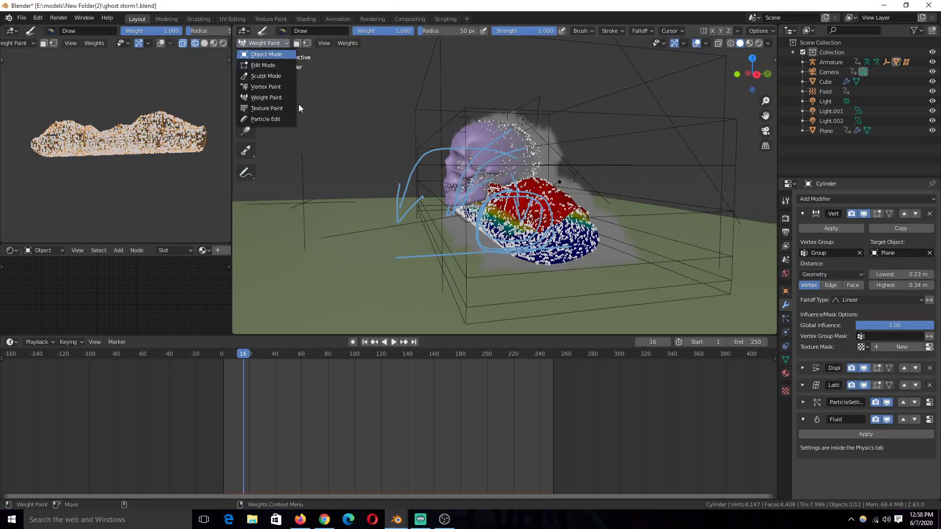
left_click(262, 49)
left_click(369, 270)
key("g")
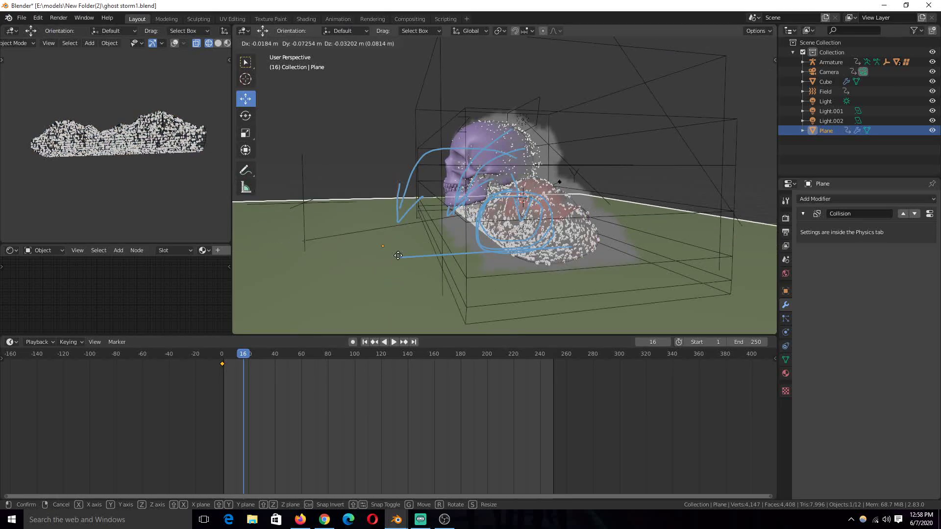
right_click(401, 271)
Try lowering the ground plane to preview how its distance affects the cylinder's proximity-weighted displacement
middle_click_drag(401, 268, 546, 197)
scroll(380, 252, "up", 4)
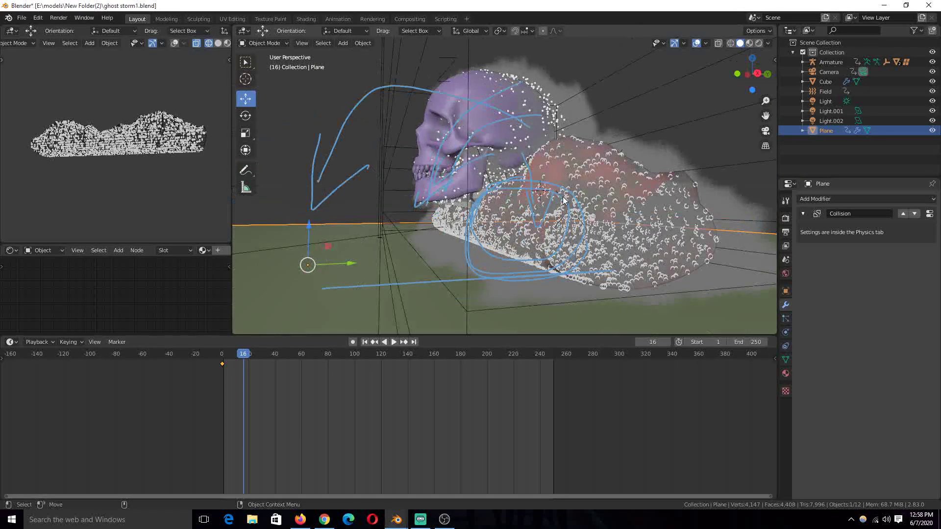
key("g")
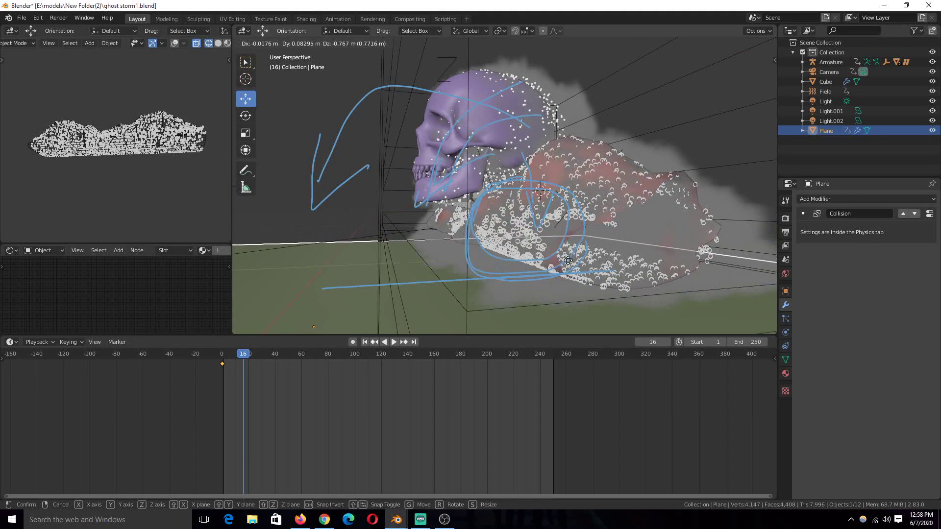
left_click(564, 202)
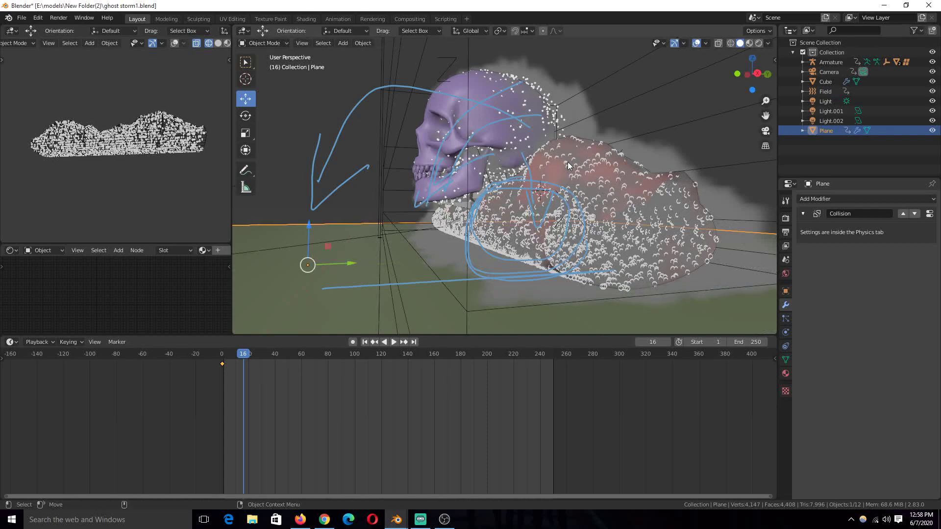
mouse_move(564, 202)
middle_mouse_down()
mouse_move(560, 184)
mouse_move(518, 186)
mouse_move(529, 160)
mouse_move(535, 168)
mouse_move(508, 240)
mouse_move(530, 234)
middle_mouse_up()
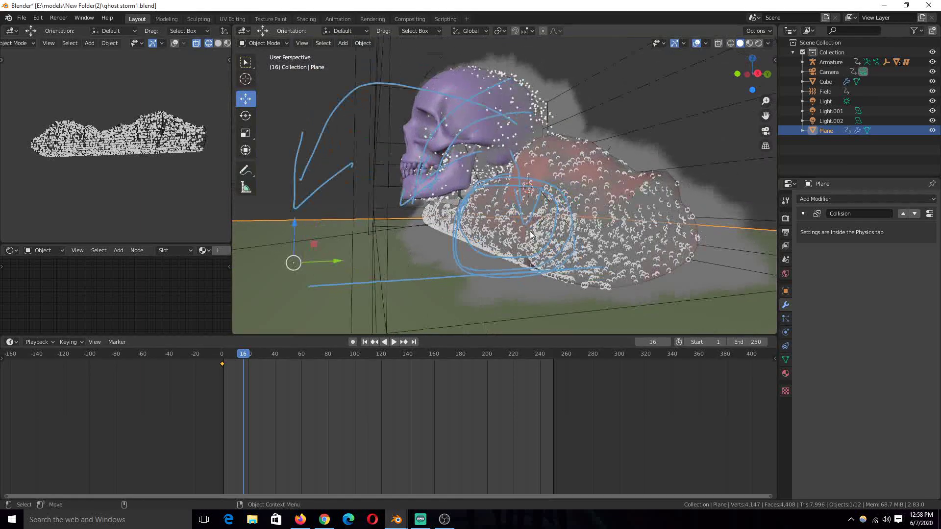
Select the cylinder, collapse its vertex weight proximity modifier and expand its ParticleSettings modifier
left_click(562, 214)
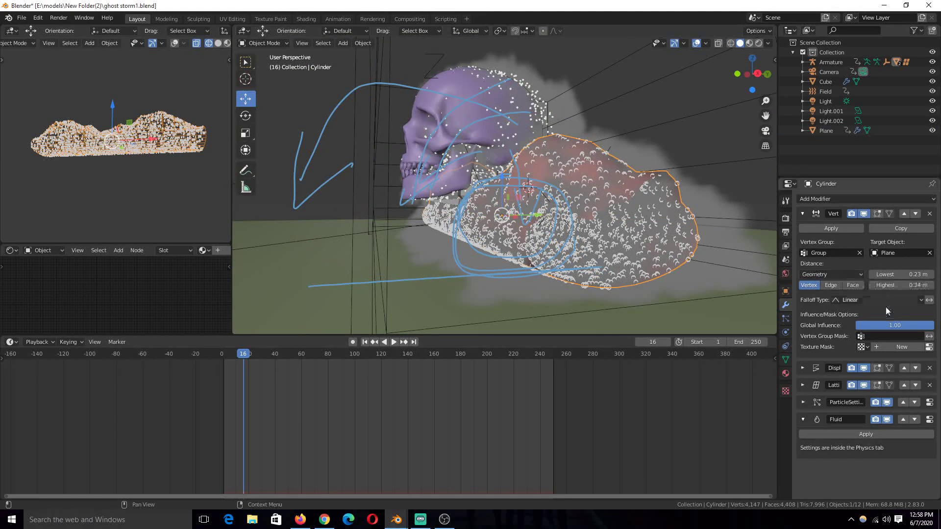
left_click(802, 212)
left_click(802, 212)
left_click(802, 213)
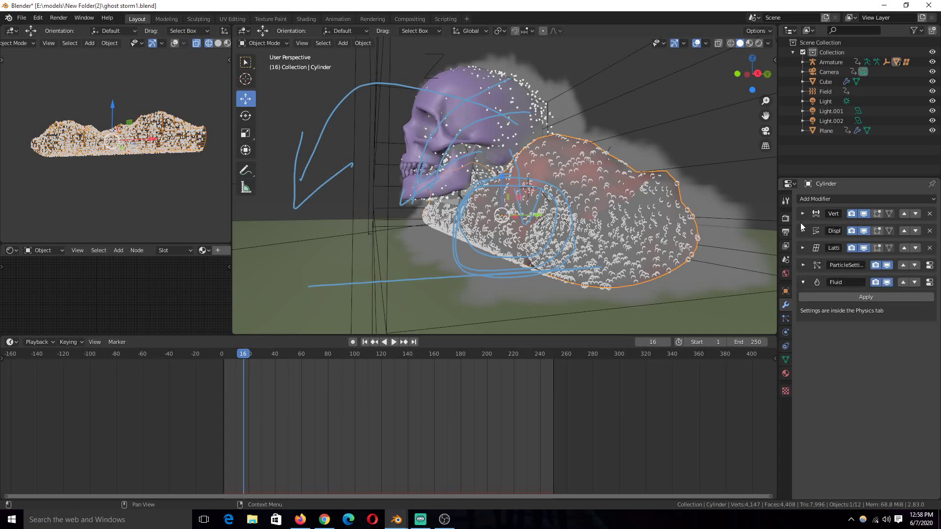
left_click(802, 265)
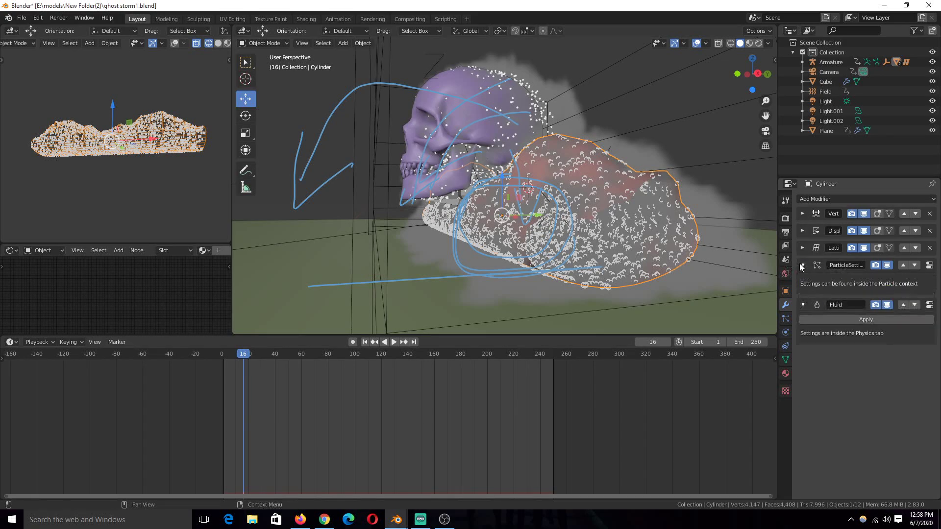
Review the cylinder's particle emission and source settings, including Use Modifier Stack, alongside its modifier list
left_click(930, 269)
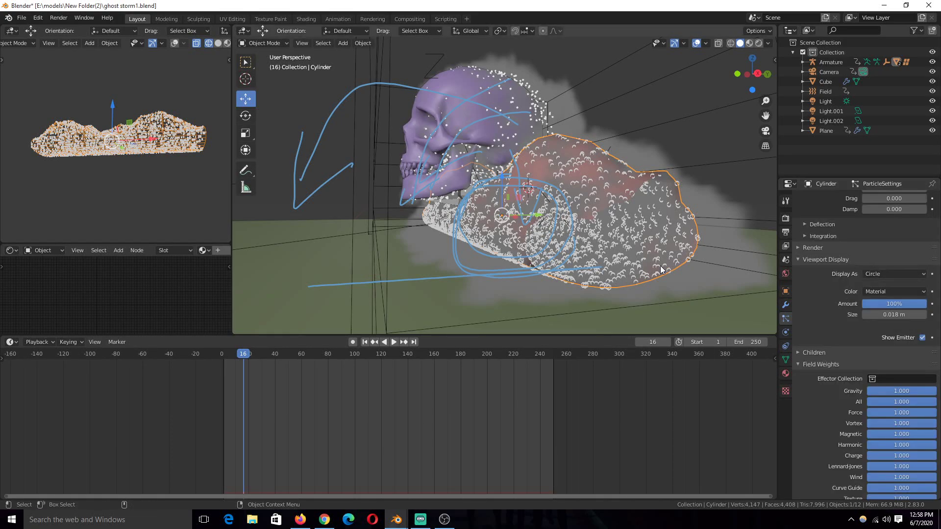
scroll(844, 272, "down", 10)
scroll(844, 272, "up", 4)
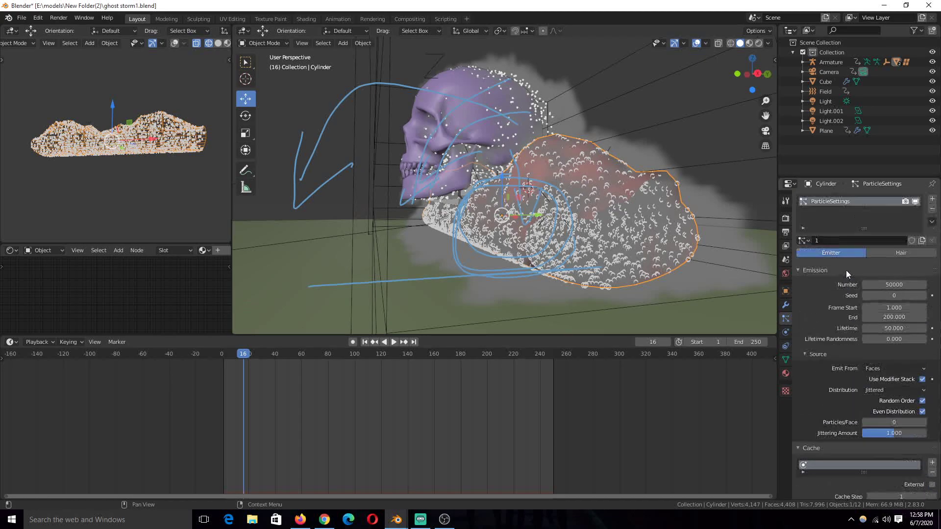
scroll(880, 275, "up", 3)
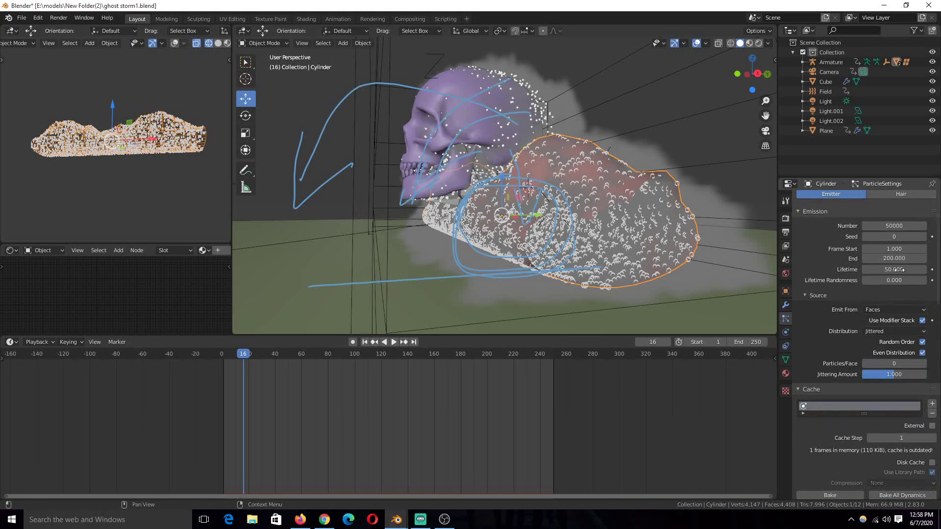
scroll(874, 235, "down", 3)
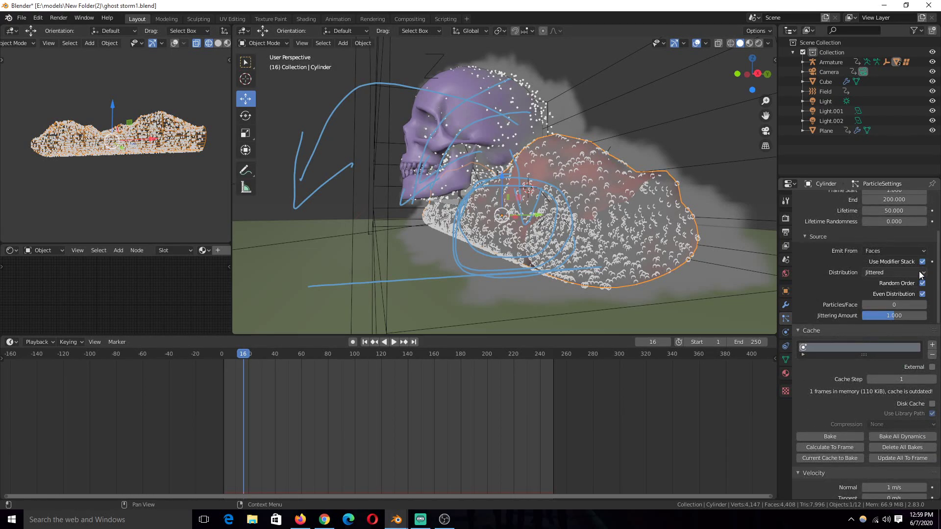
left_click(784, 304)
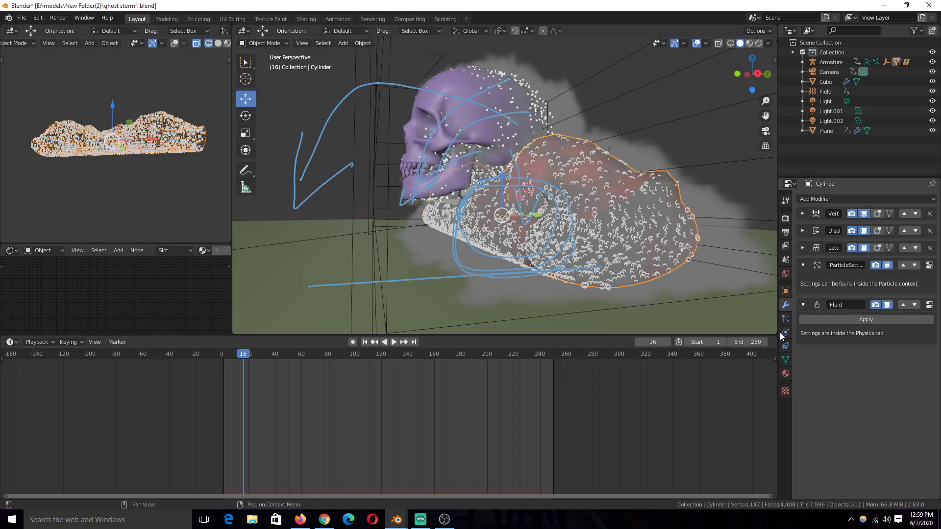
left_click(786, 319)
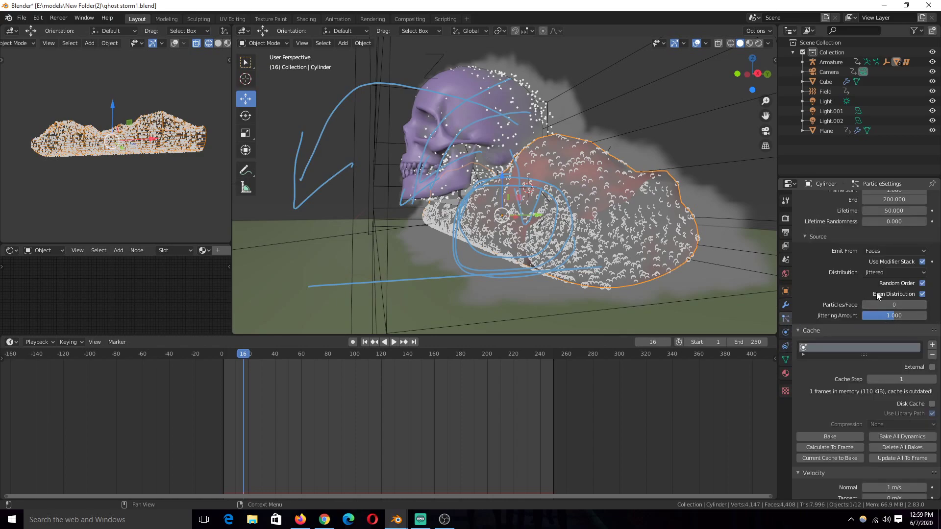
Examine the cylinder's particle velocity, physics, viewport display and field weight settings
scroll(876, 289, "down", 3)
scroll(875, 287, "down", 8)
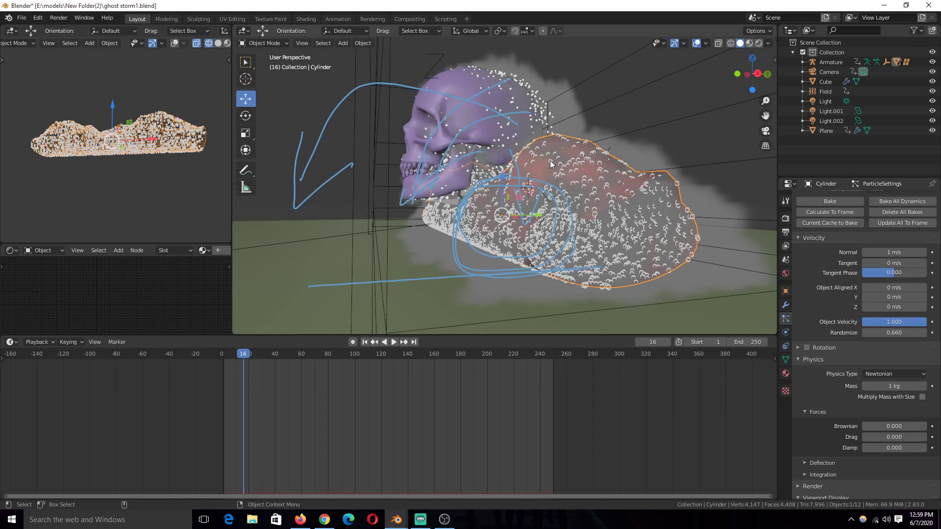
scroll(834, 301, "down", 4)
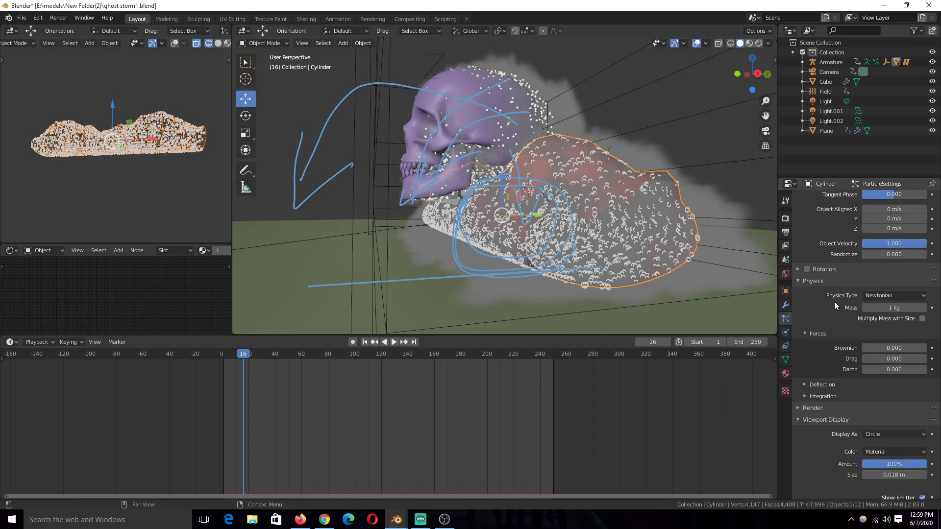
scroll(819, 282, "down", 9)
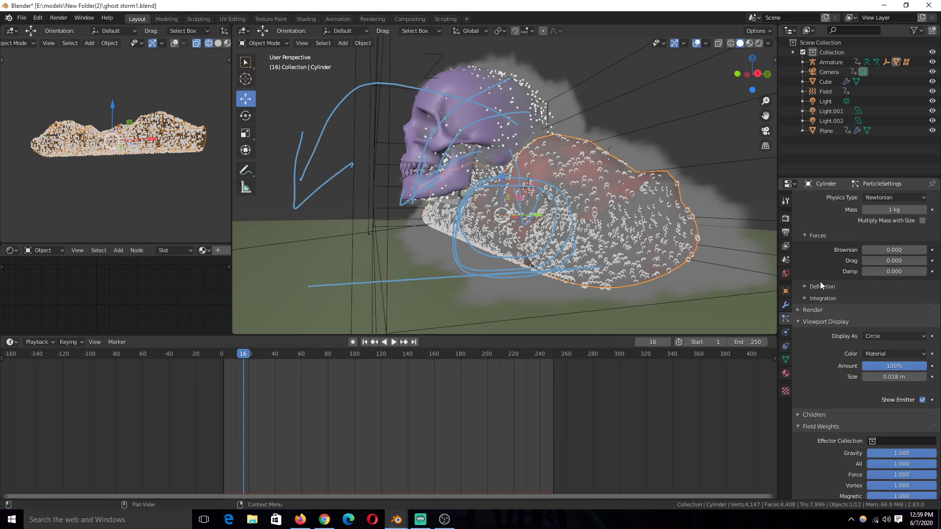
scroll(819, 281, "up", 9)
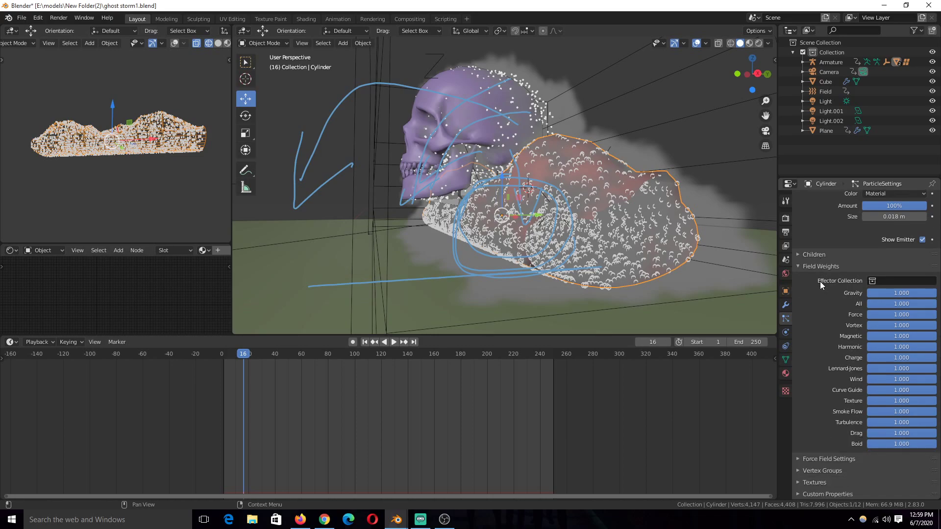
scroll(819, 280, "up", 10)
Select the skull and review its particle velocity and emission settings for comparison with the cylinder's
scroll(606, 262, "down", 6)
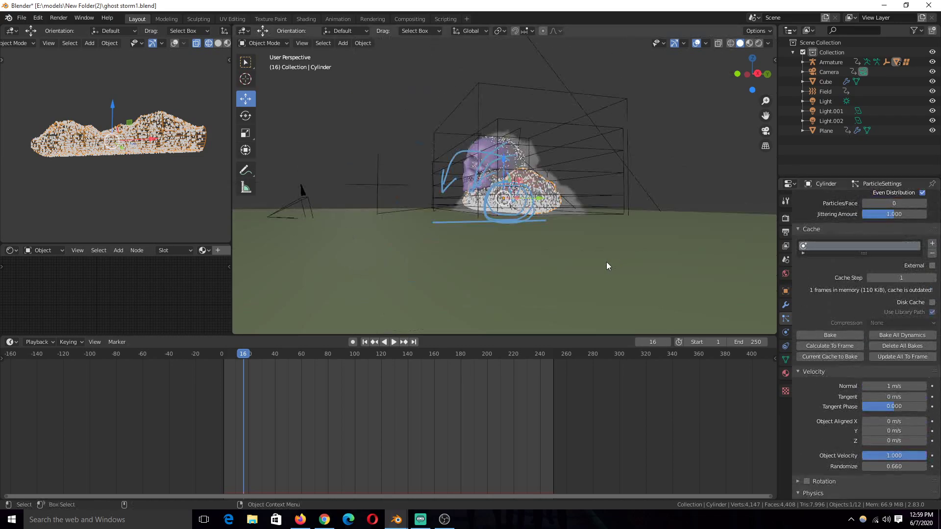
scroll(603, 262, "up", 6)
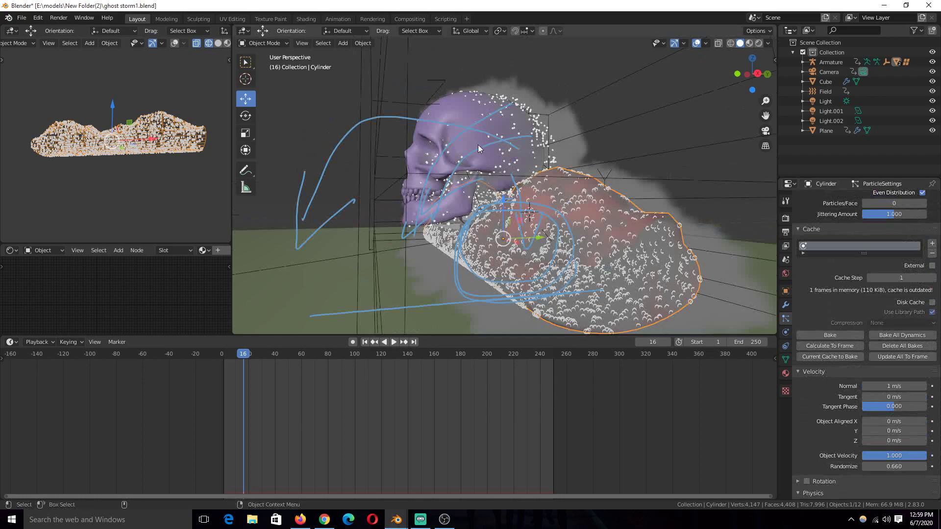
left_click(515, 154)
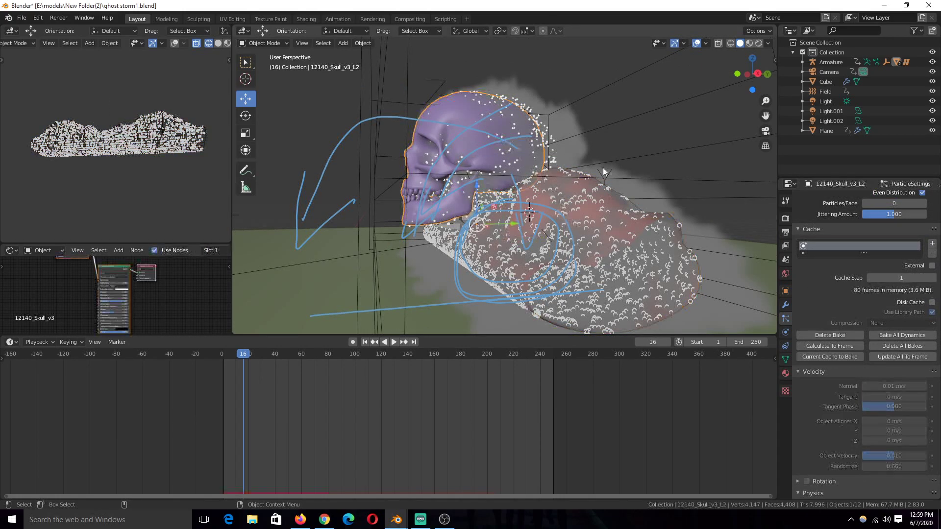
scroll(854, 300, "up", 4)
scroll(855, 294, "up", 7)
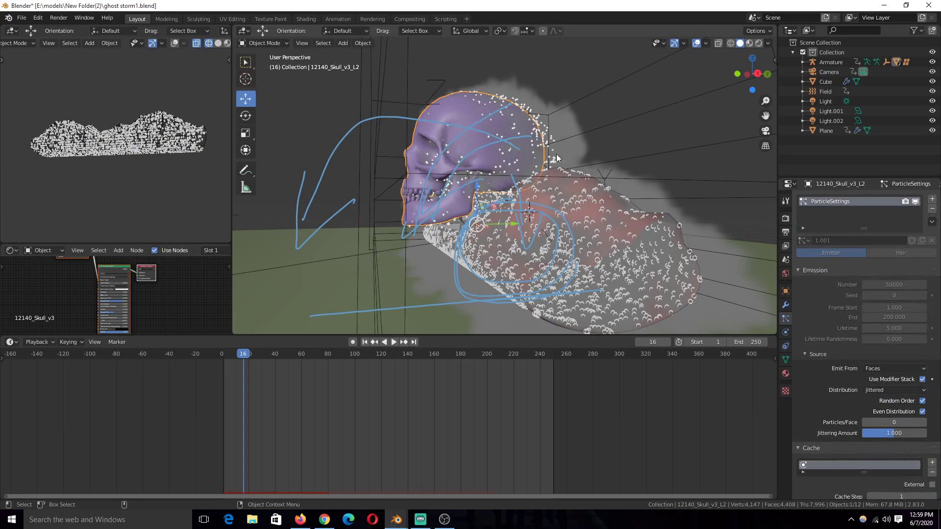
left_click(556, 158)
left_click(541, 159)
Play the animation to watch the skull and cylinder particles spread, and return the timeline to frame 0
scroll(557, 163, "down", 5)
scroll(551, 170, "up", 4)
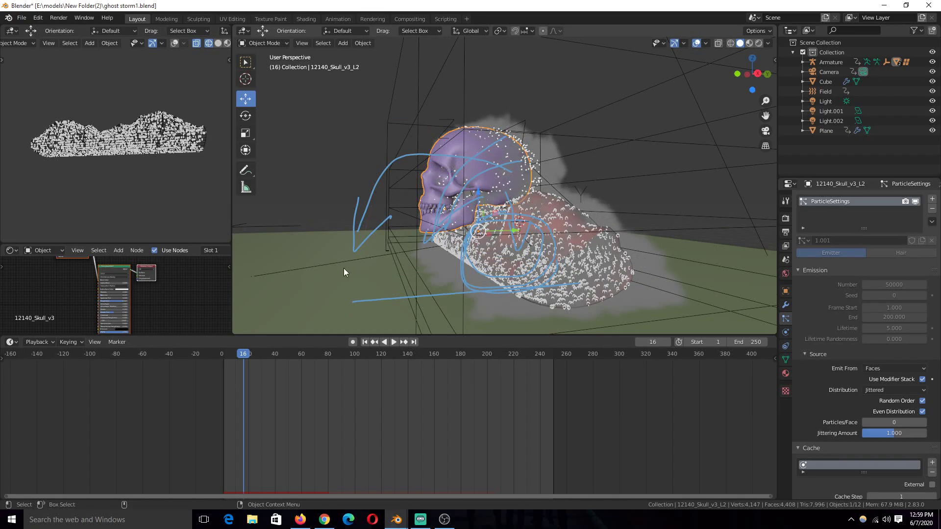
key("space")
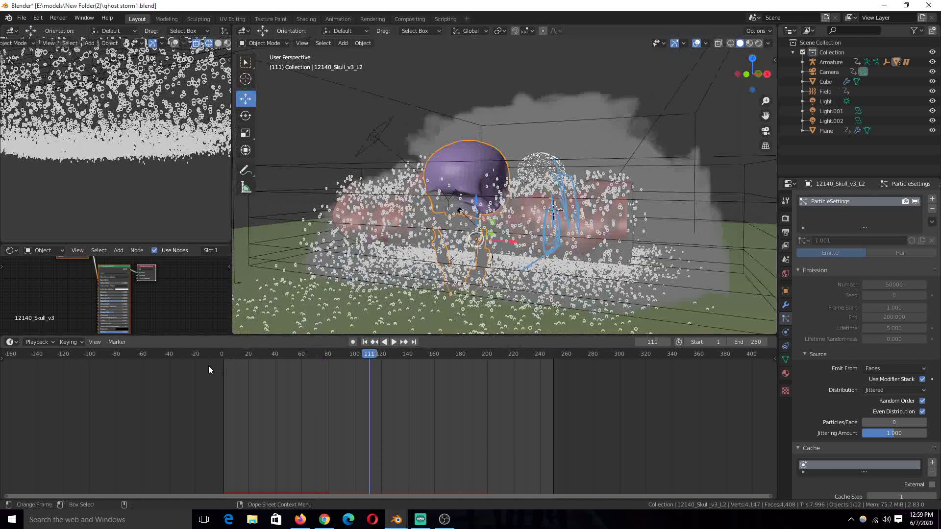
left_click(209, 370)
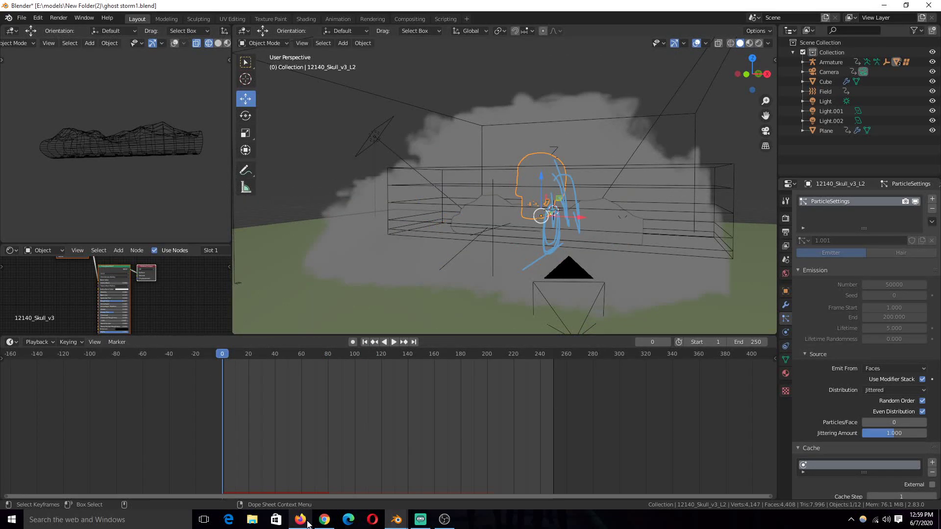
Switch to Chrome, play The Mummy sandstorm clip and pause it on the face-in-the-sand shot at 1:54
left_click(324, 520)
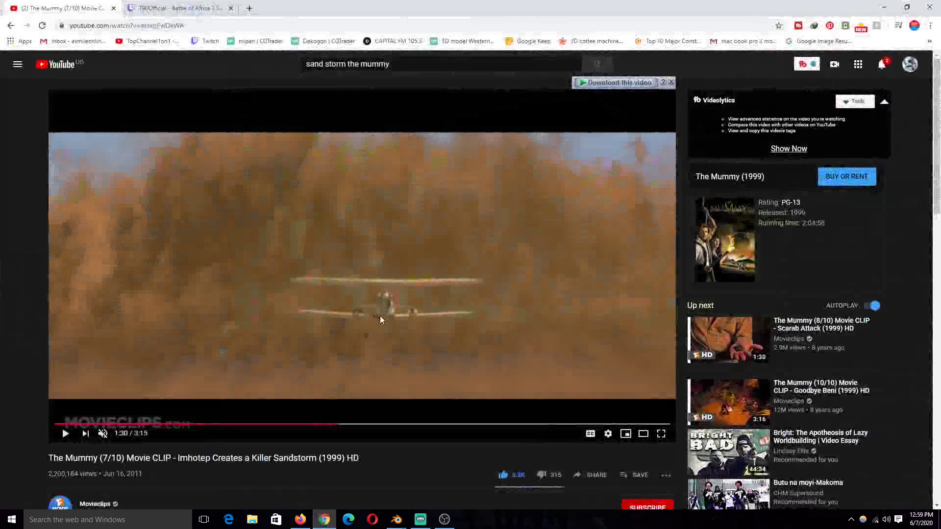
left_click(380, 320)
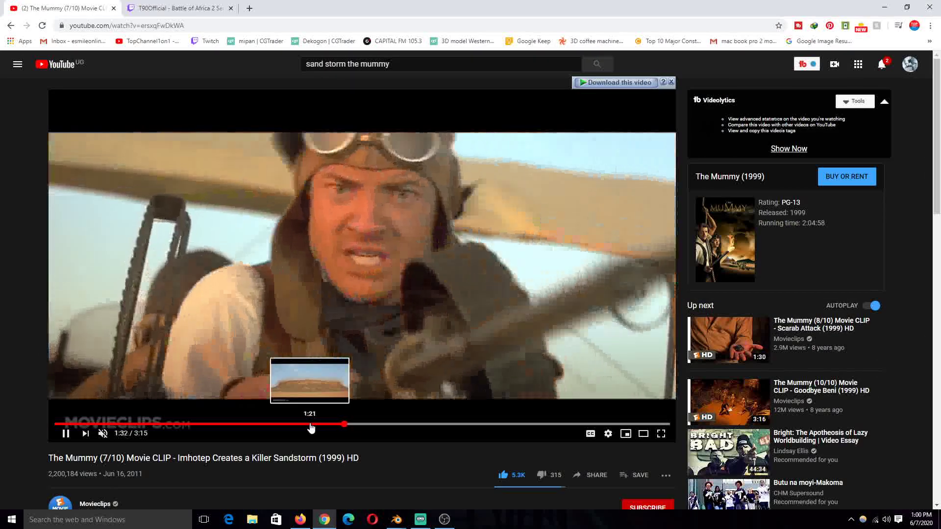
left_click(312, 427)
left_click(333, 428)
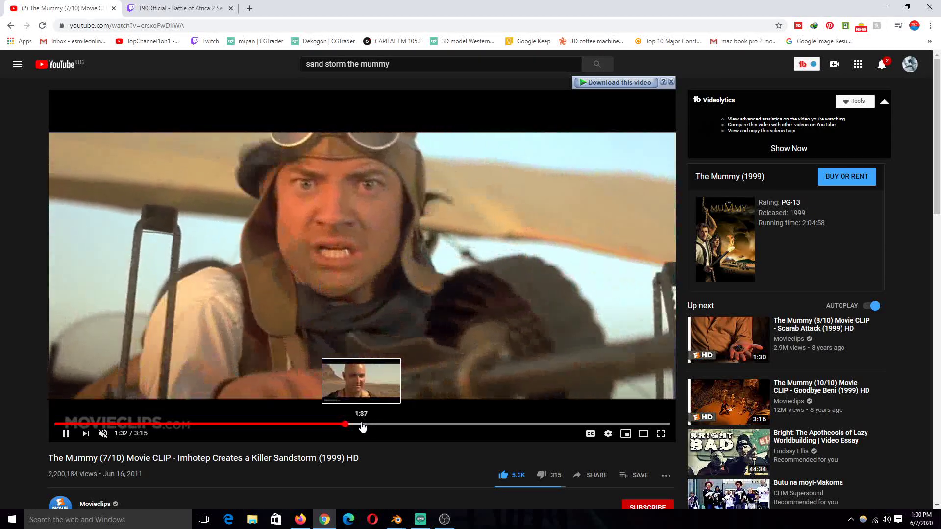
left_click(364, 424)
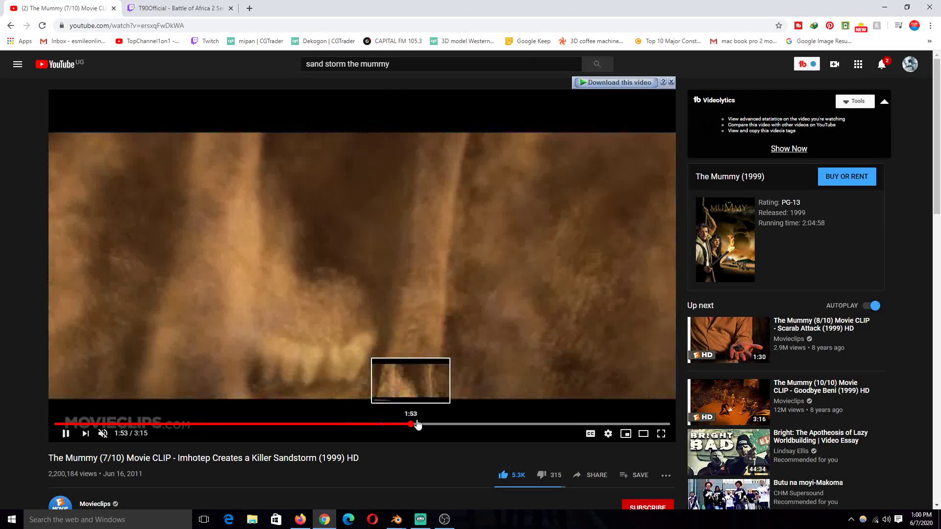
left_click(411, 425)
left_click(410, 300)
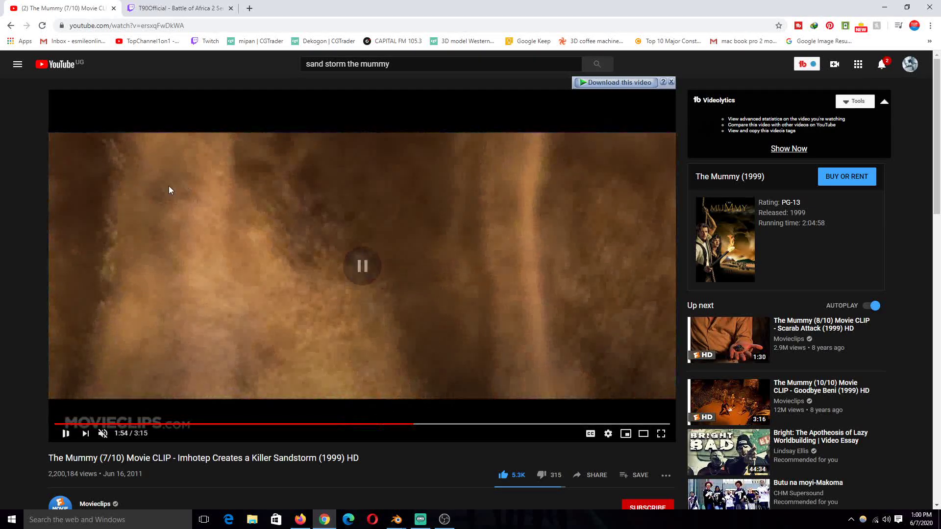
Switch back to Blender, go to frame 61 to examine the particles from the side, and select the cylinder
mouse_move(399, 521)
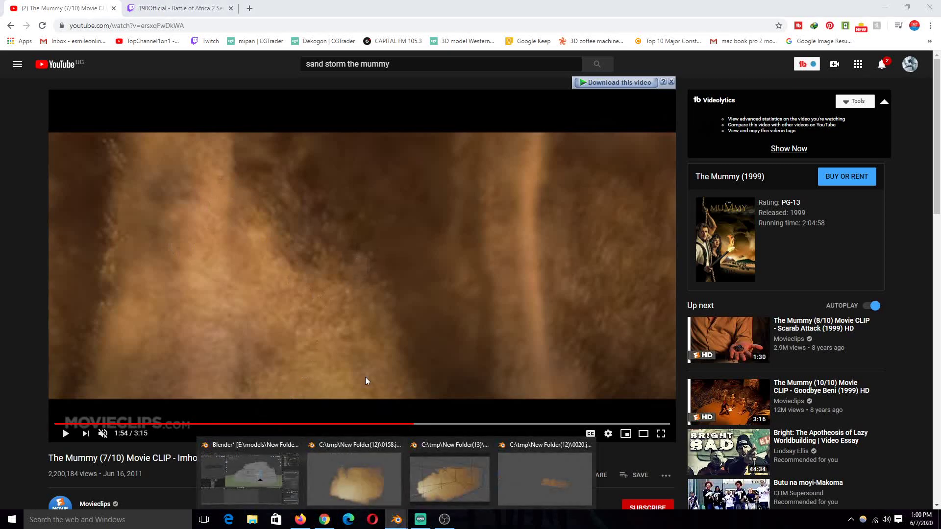
left_click(265, 469)
middle_click_drag(501, 215, 530, 271)
scroll(515, 203, "up", 3)
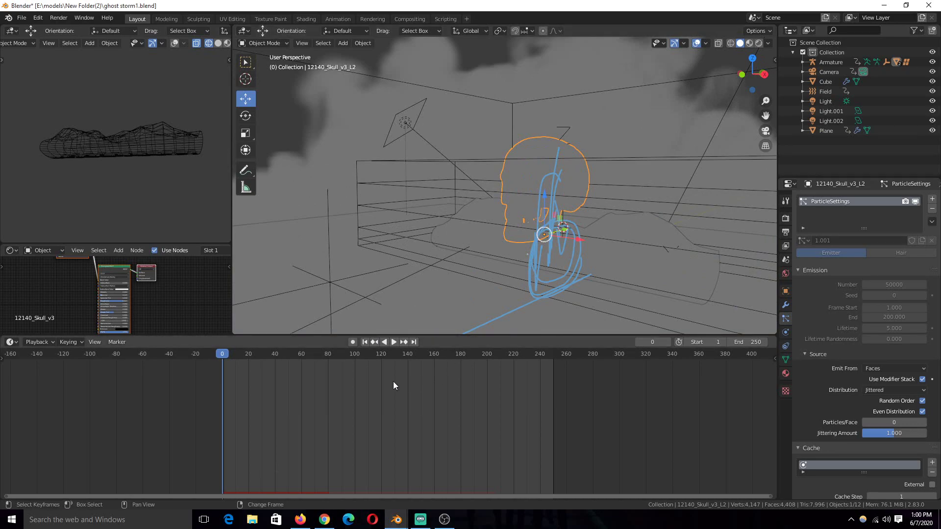
left_click(303, 384)
mouse_move(503, 216)
middle_mouse_down()
mouse_move(451, 213)
mouse_move(496, 218)
middle_mouse_up()
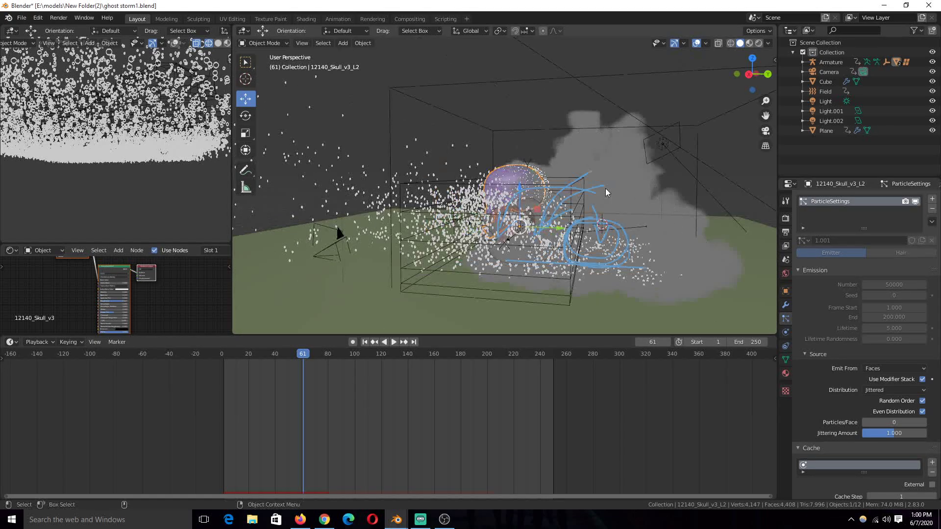
middle_click_drag(550, 196, 542, 196)
left_click(544, 221)
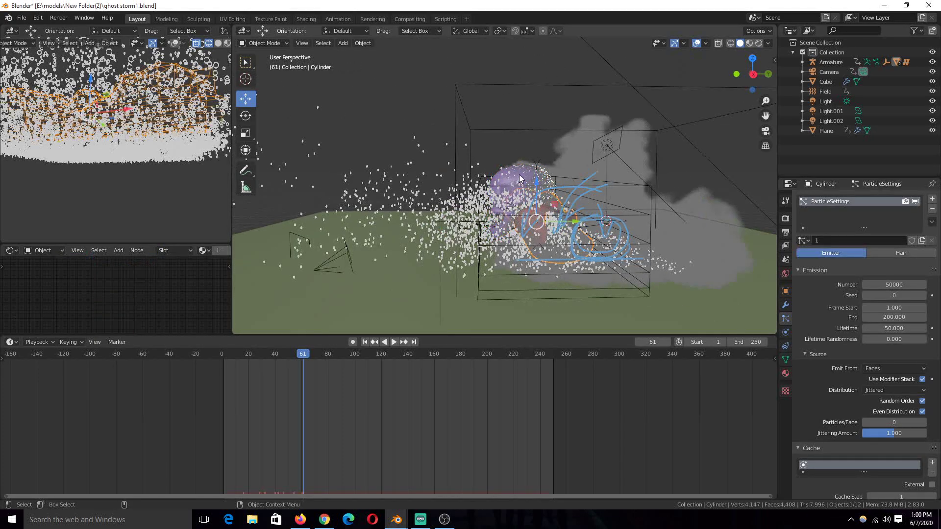
Review the cylinder's smoke flow settings and bring up the three rendered smoke previews from New Folder(12) and New Folder(13)
left_click(785, 332)
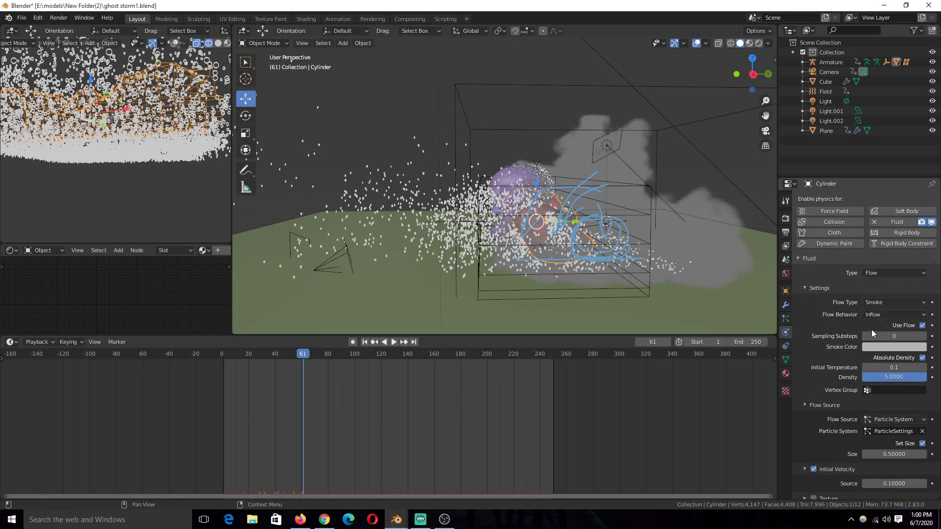
scroll(871, 330, "down", 1)
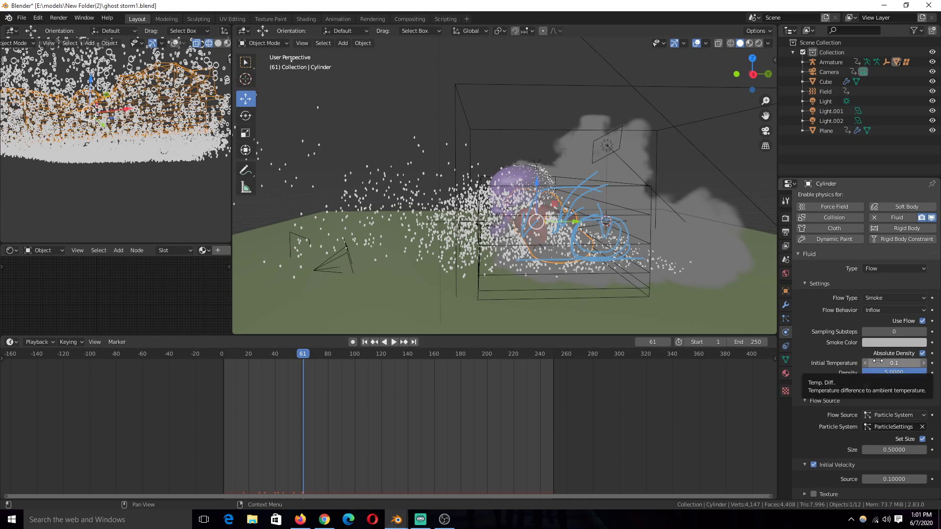
mouse_move(399, 519)
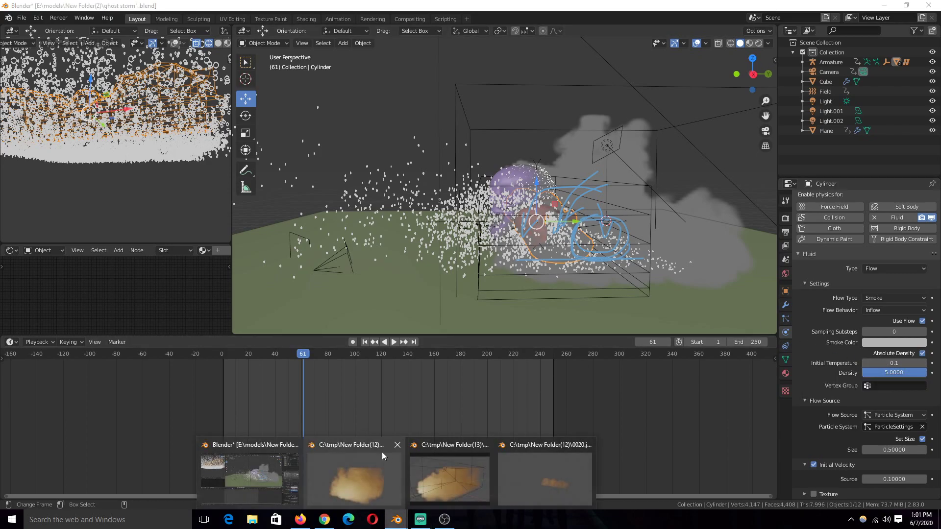
left_click(382, 453)
left_click(441, 485)
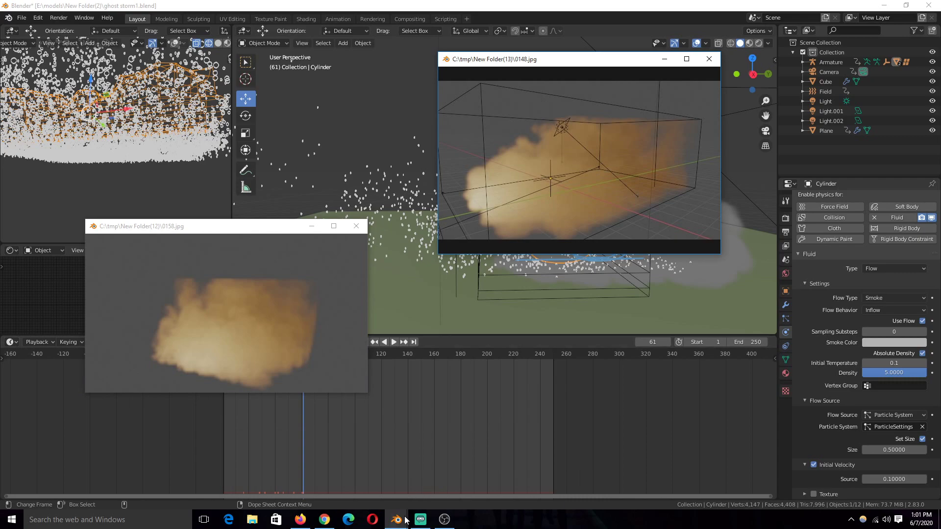
mouse_move(396, 519)
left_click(544, 477)
Scrub through the three rendered smoke previews to compare how the clouds develop over time
left_click_drag(257, 351, 134, 363)
left_click_drag(607, 374, 393, 380)
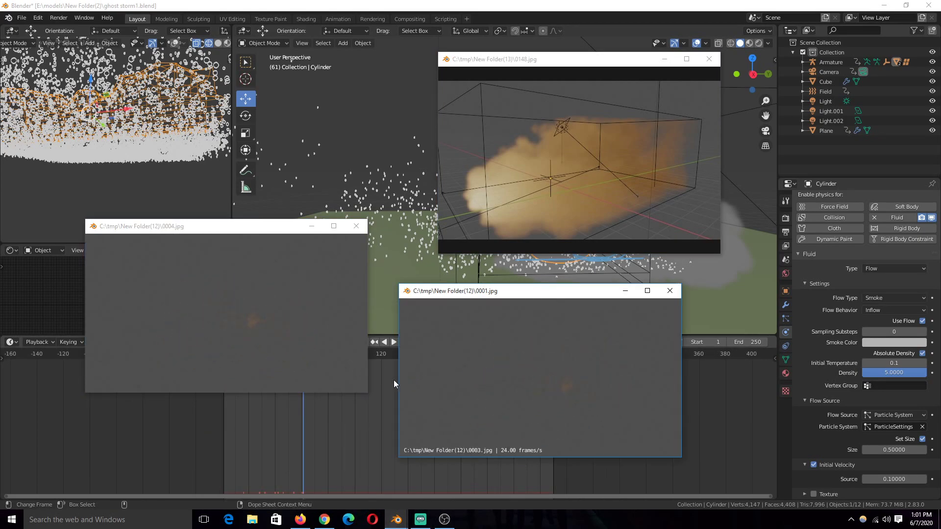
left_click_drag(553, 142, 369, 222)
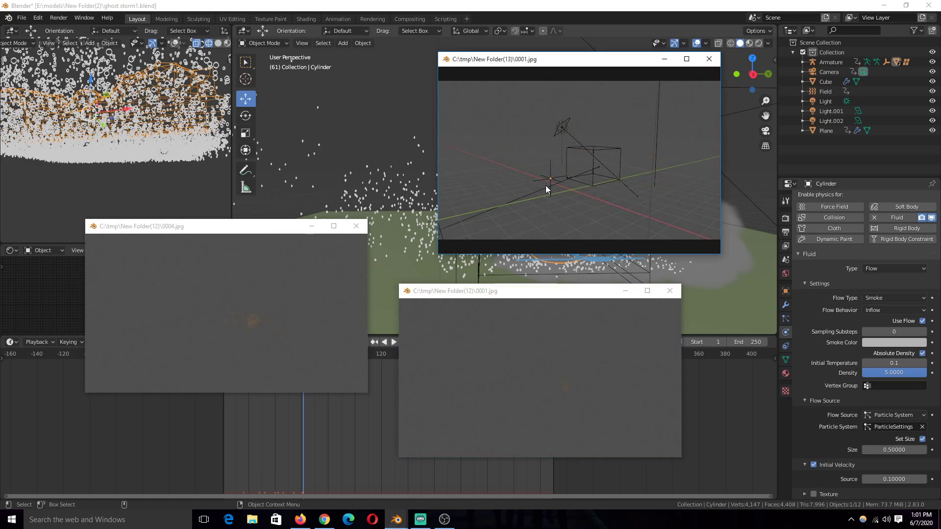
left_click_drag(314, 353, 472, 351)
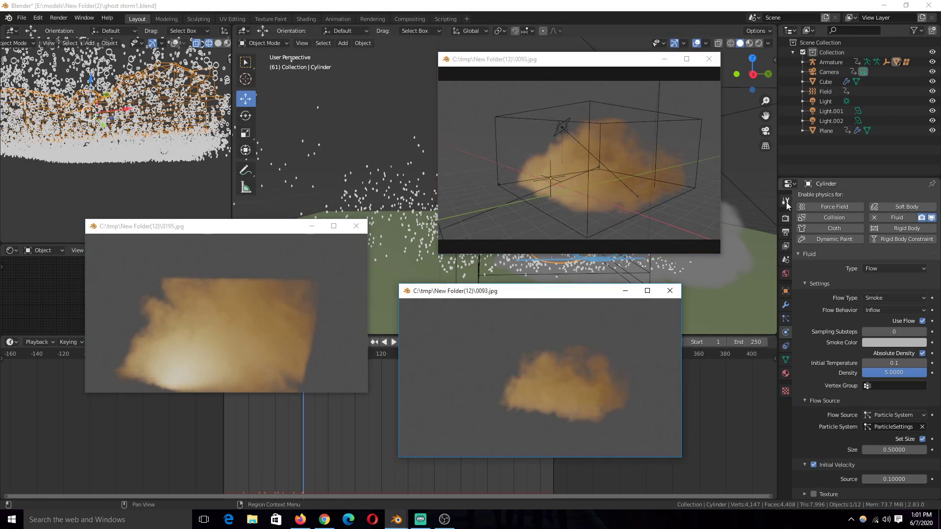
left_click(533, 336)
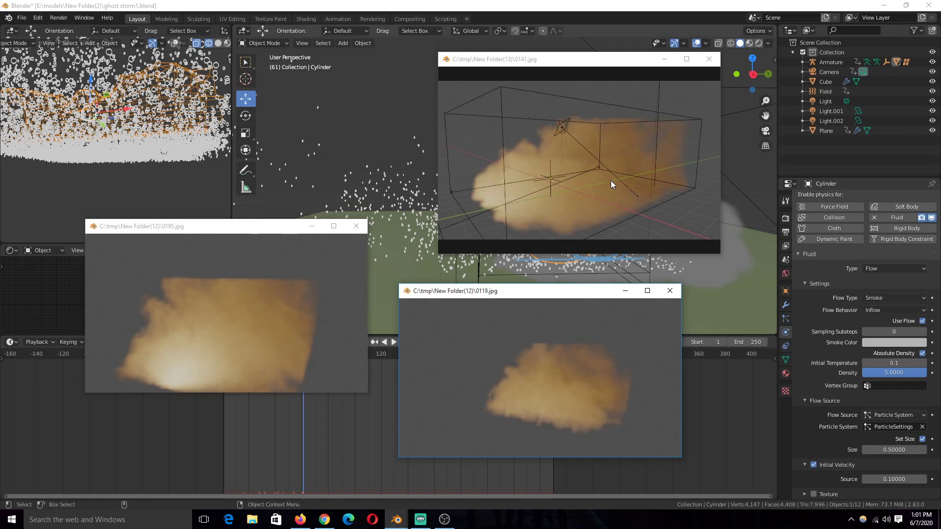
Browse for a render output folder in C:\tmp and look through the frames in New Folder(1)
left_click(786, 219)
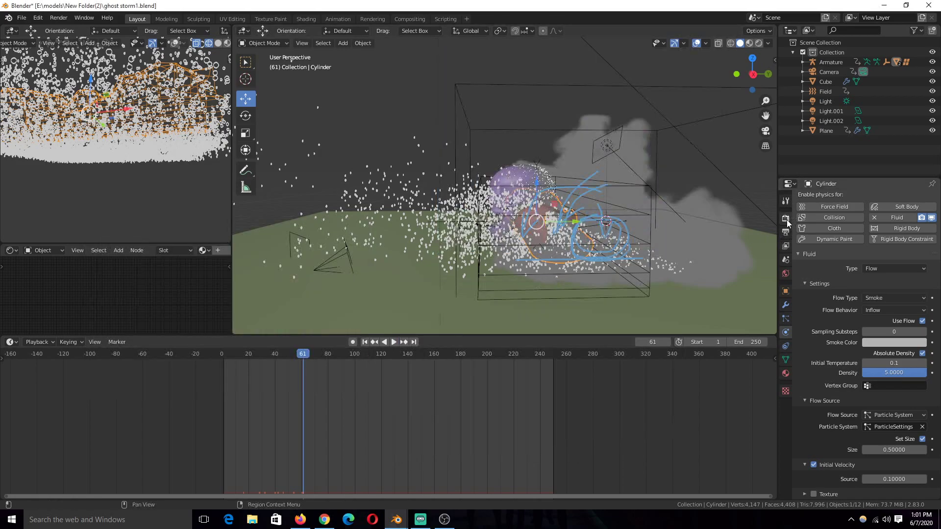
left_click(786, 219)
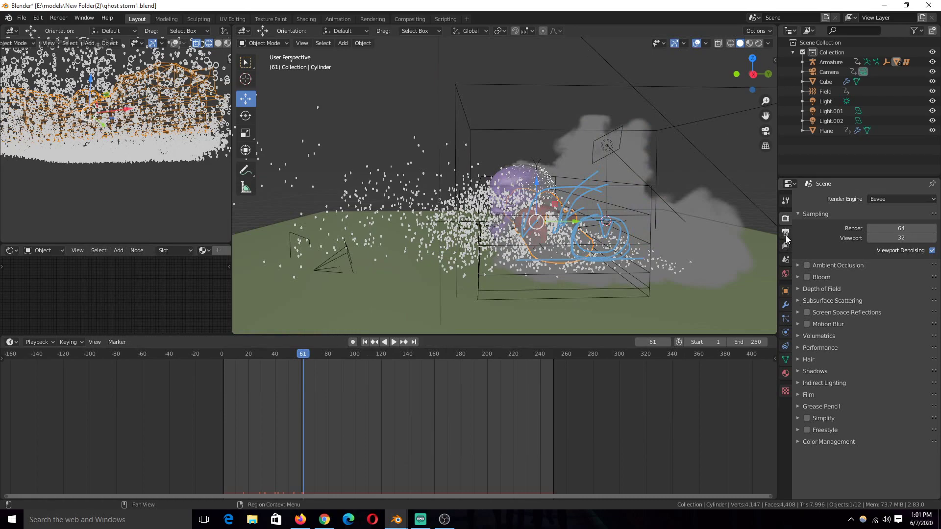
left_click(786, 233)
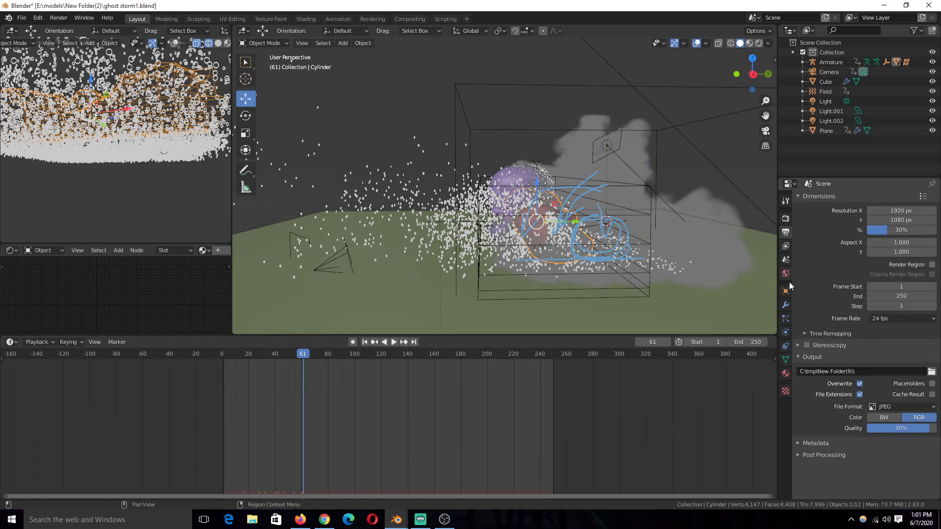
left_click(922, 373)
left_click(379, 140)
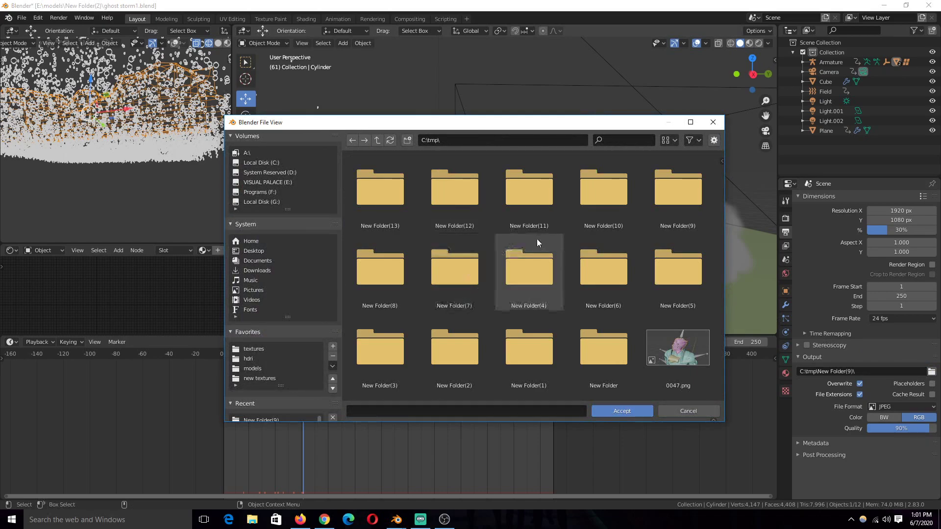
scroll(517, 318, "down", 2)
left_click(517, 318)
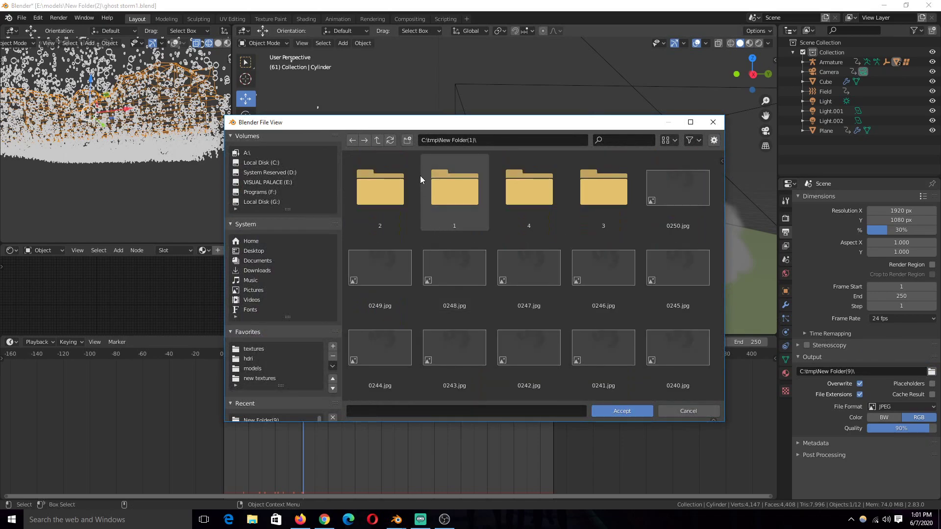
scroll(425, 331, "down", 6)
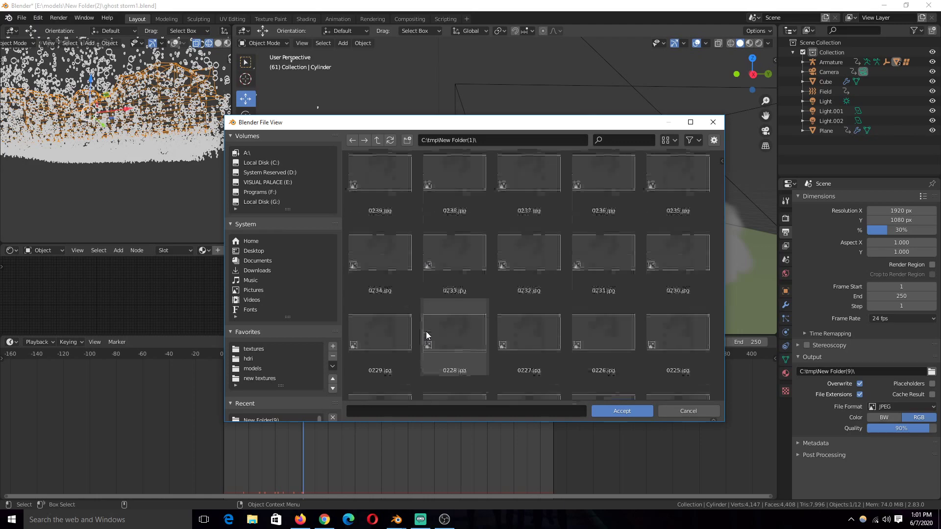
left_click(377, 140)
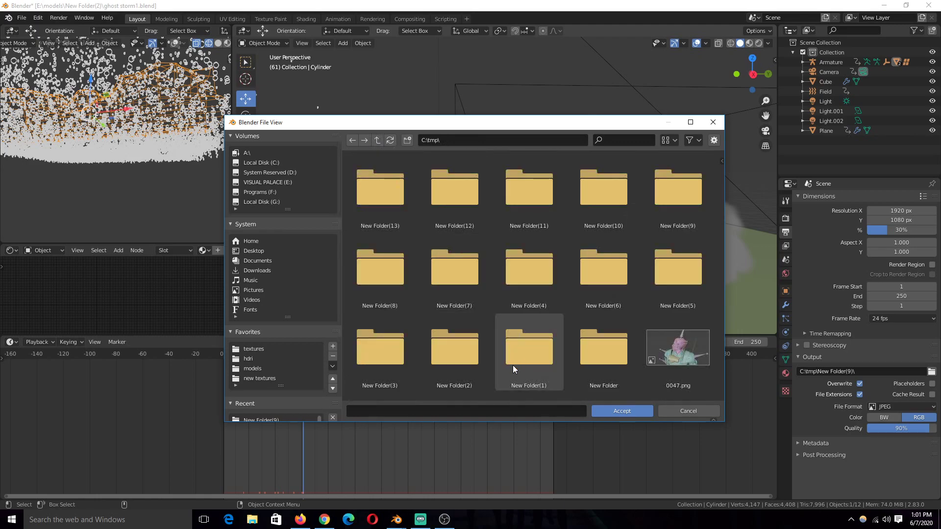
Look through the rendered frames in New Folder(2) under C:\tmp
left_click(468, 367)
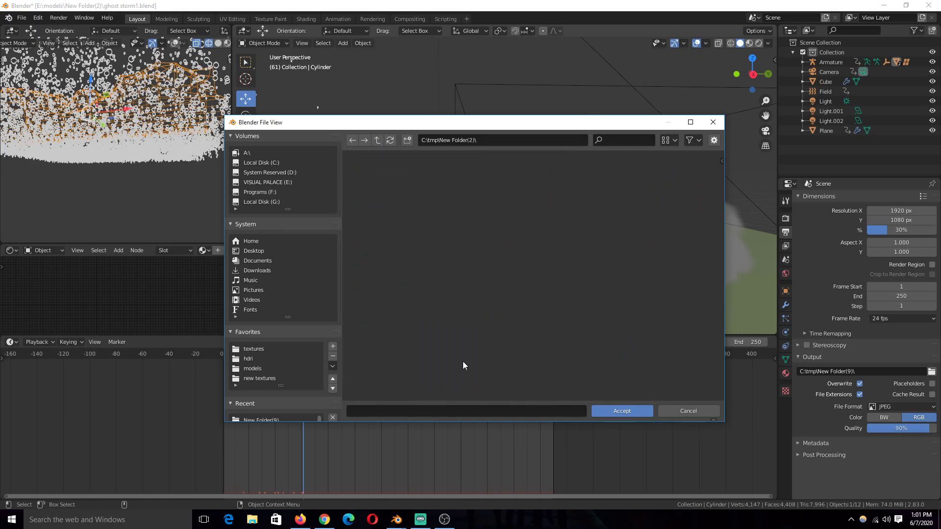
left_click(378, 142)
scroll(490, 354, "down", 2)
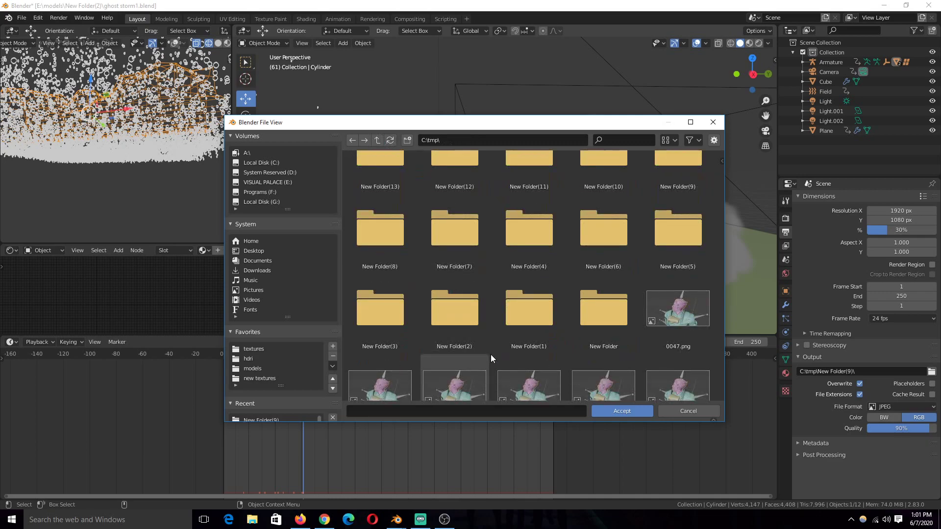
left_click(475, 320)
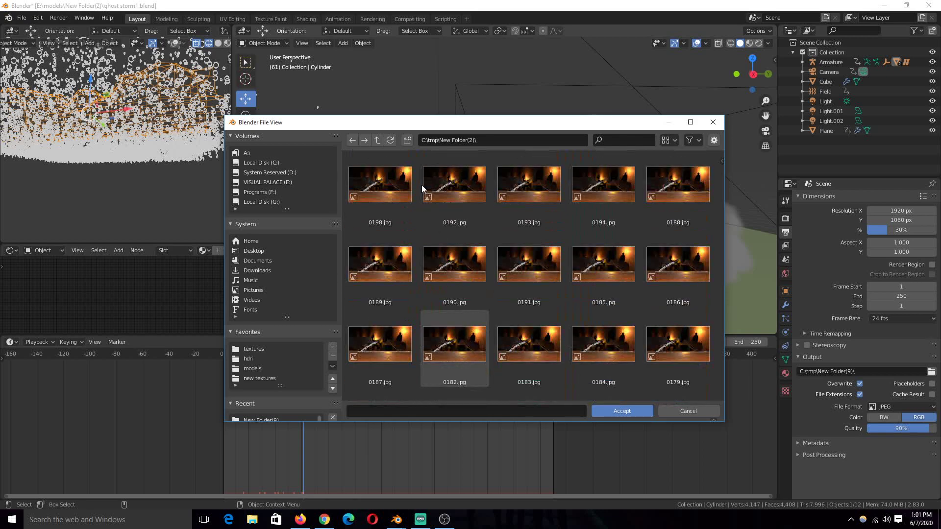
scroll(421, 184, "down", 3)
Set the render output path to C:\tmp\New Folder(4)\
left_click(380, 144)
double_click(520, 259)
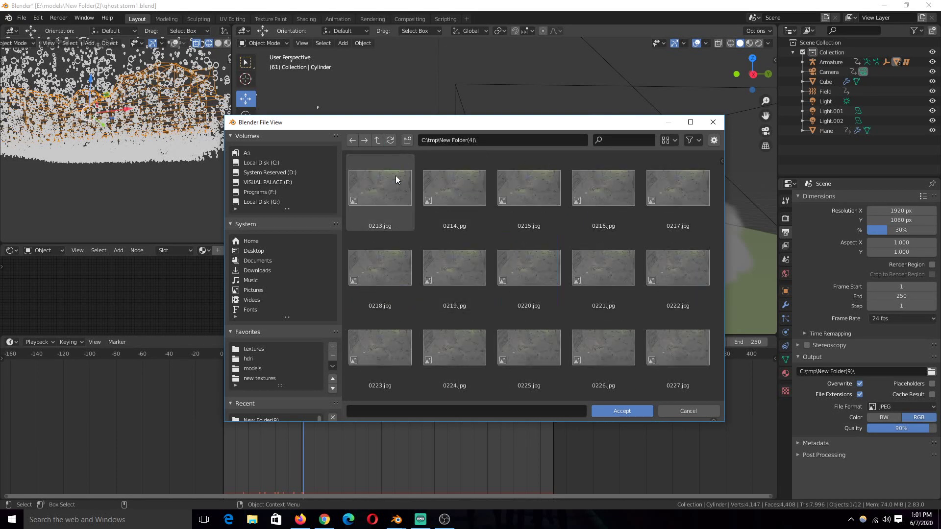
left_click(613, 410)
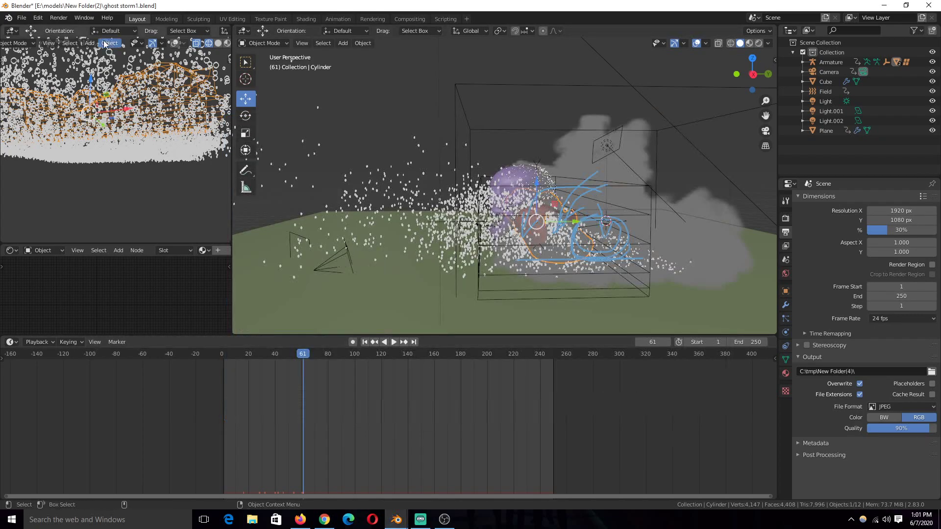
Play back the rendered animation from New Folder(4) and move its player window over the middle of the workspace
left_click(59, 17)
left_click(90, 81)
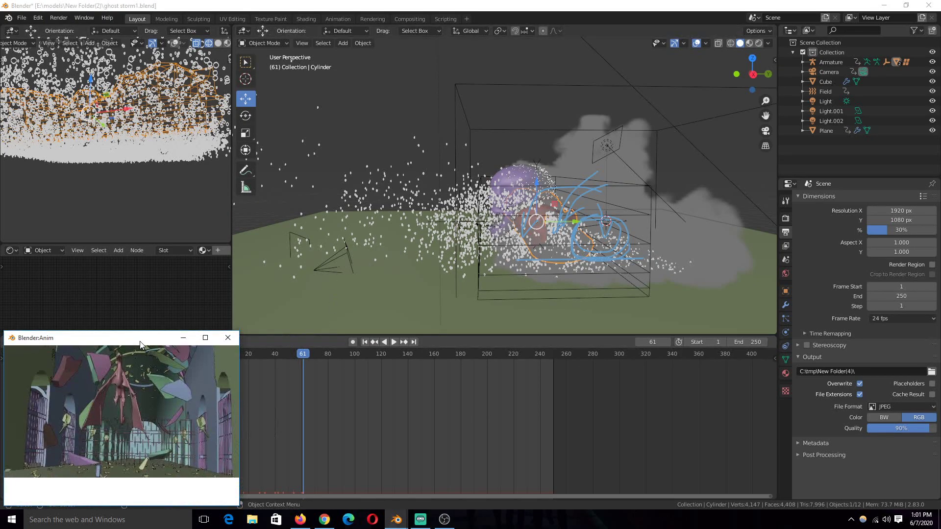
left_click_drag(140, 344, 341, 269)
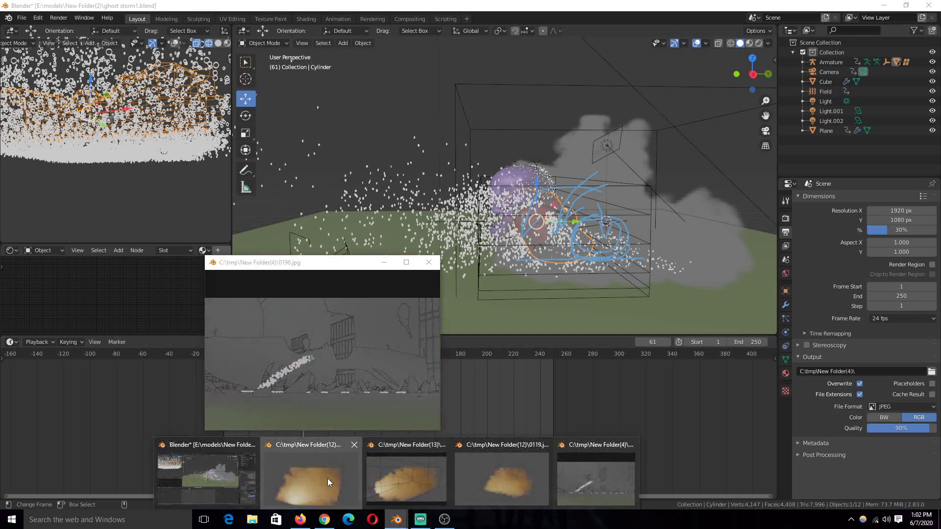
Bring the three smoke previews back up alongside the New Folder(4) dragon animation player
left_click(397, 521)
mouse_move(397, 521)
left_click(490, 470)
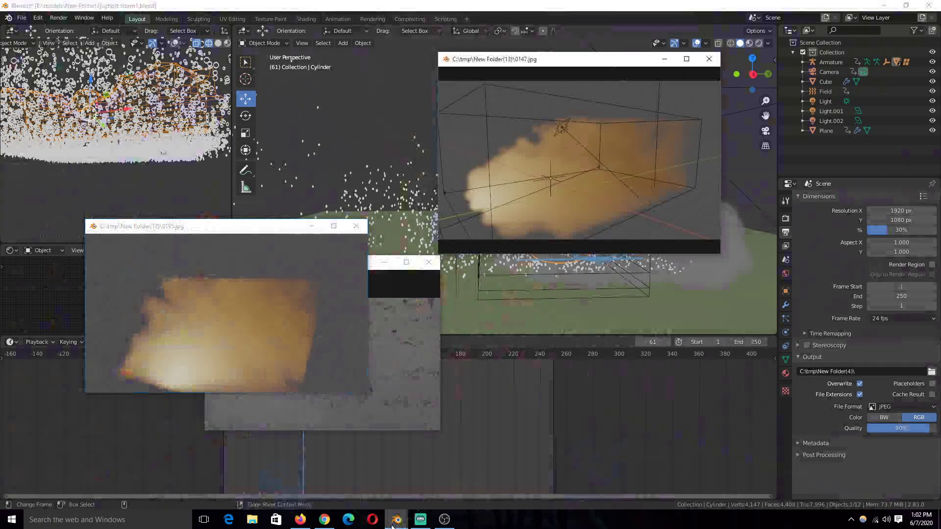
left_click(444, 492)
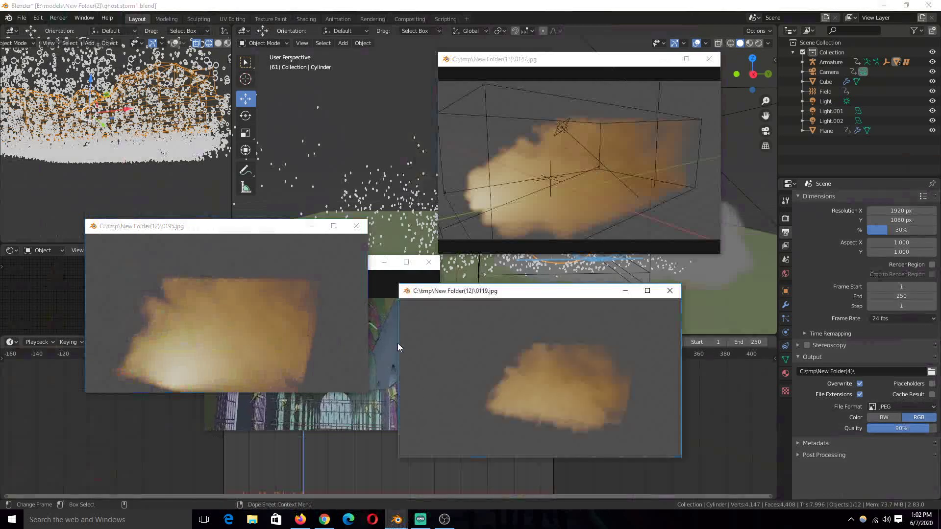
left_click(375, 282)
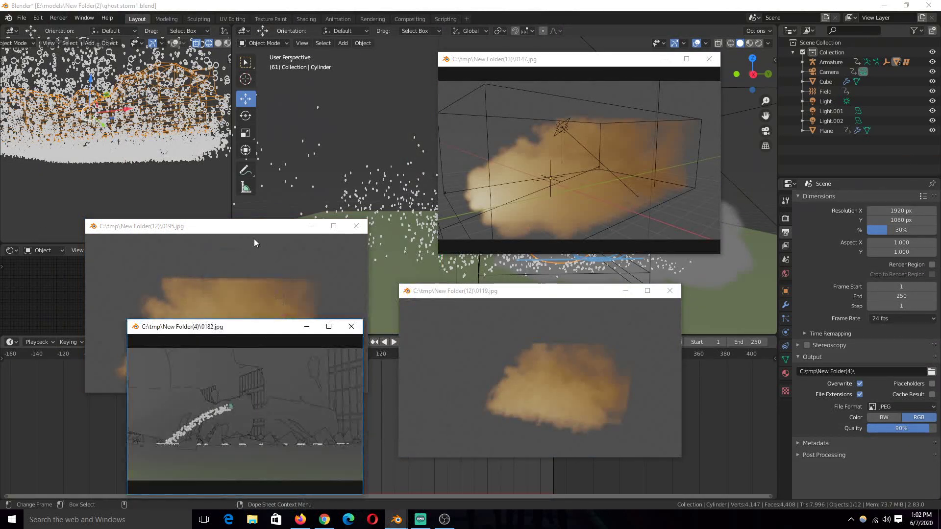
Arrange the preview windows side by side, compare the dragon fire frames with the smoke renders, and return to the main scene
left_click_drag(258, 230, 264, 165)
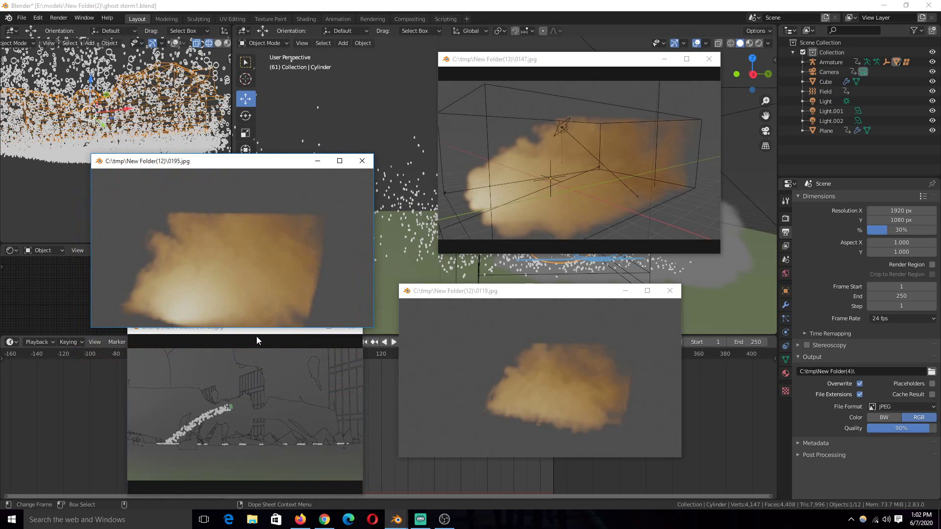
left_click_drag(242, 335, 234, 336)
left_click_drag(273, 162, 265, 129)
left_click(241, 426)
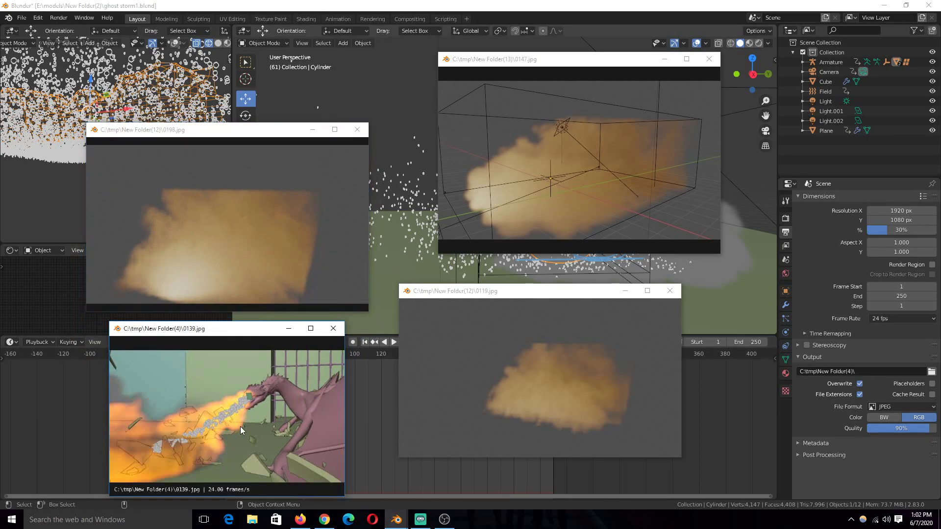
left_click(550, 195)
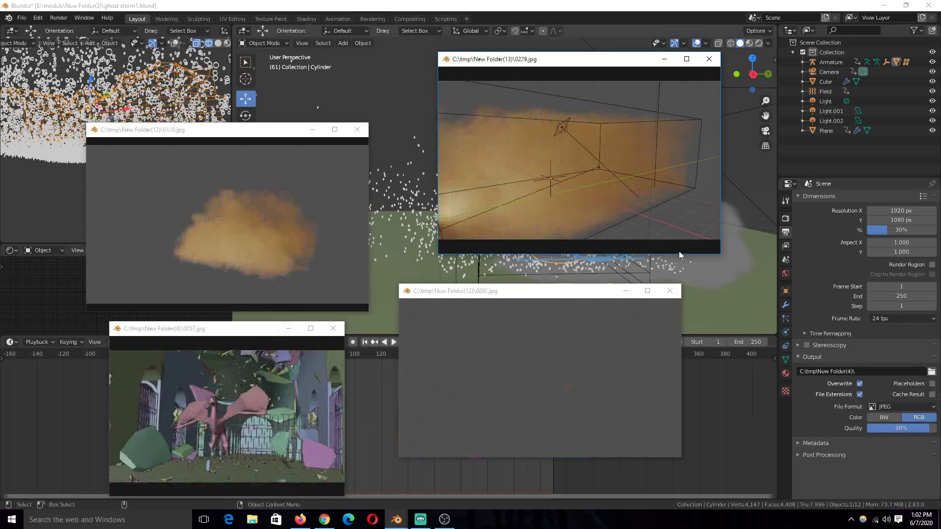
left_click(283, 14)
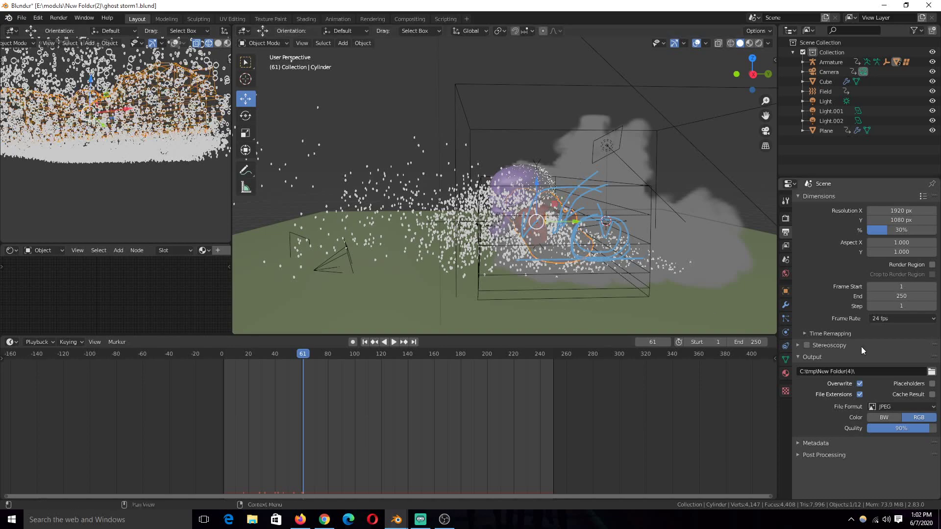
Review the cylinder's particle emission and fluid flow settings and view the emitters from another angle
left_click(784, 319)
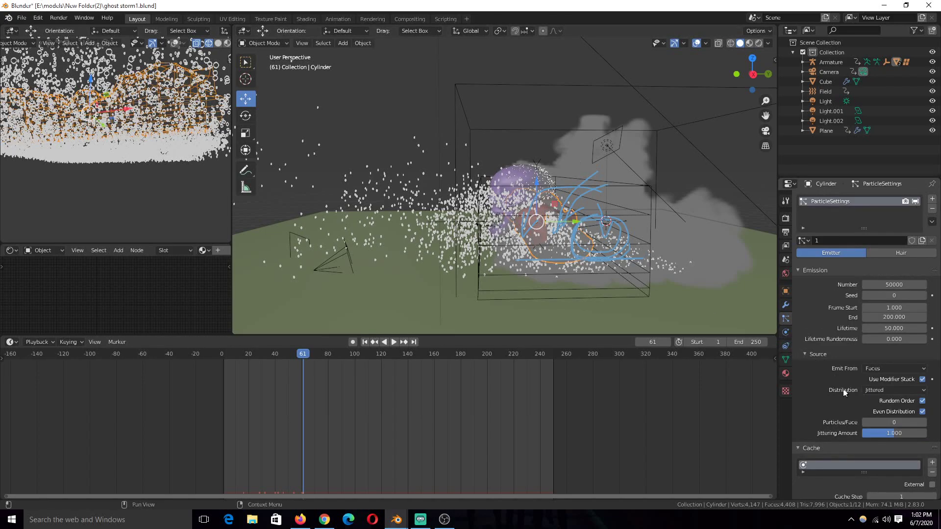
left_click(785, 332)
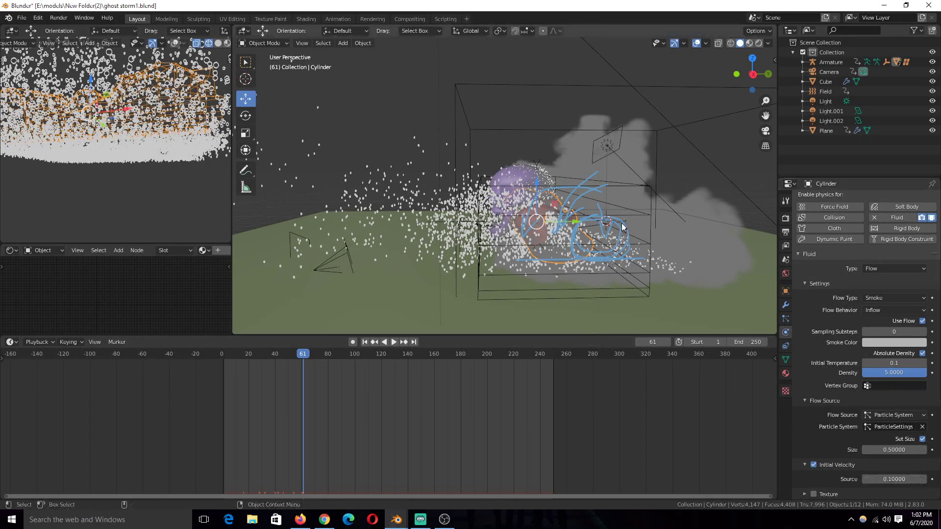
middle_click_drag(624, 228, 495, 225)
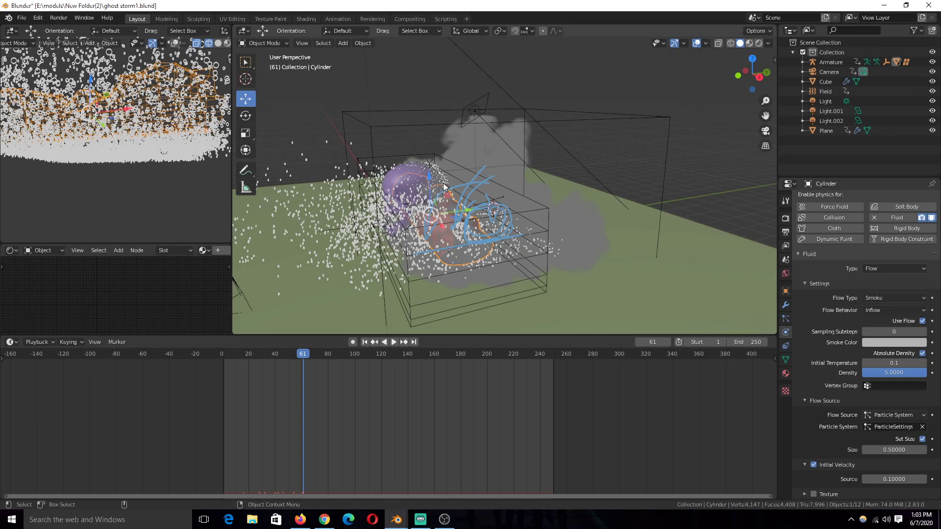
Select the domain cube to review its fluid domain settings, and bring up the New Folder(13) smoke preview for comparison
left_click(632, 116)
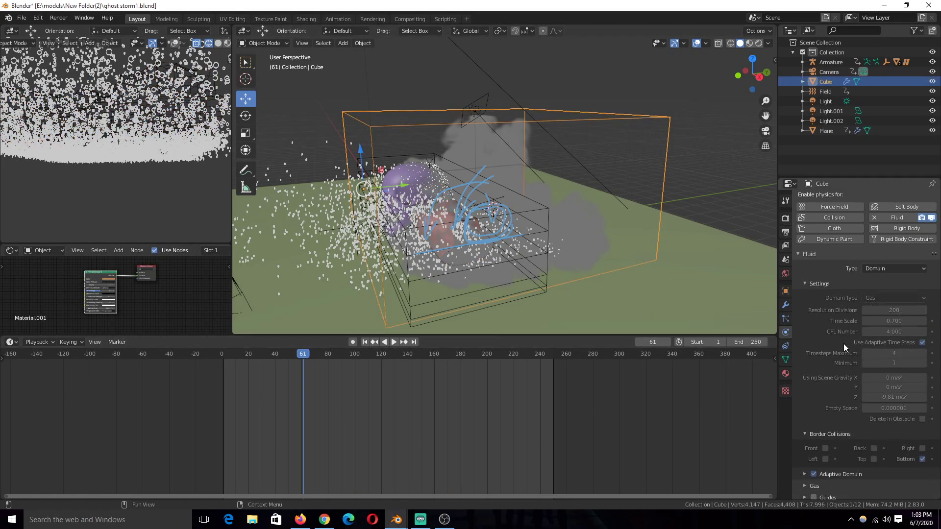
scroll(843, 342, "down", 1)
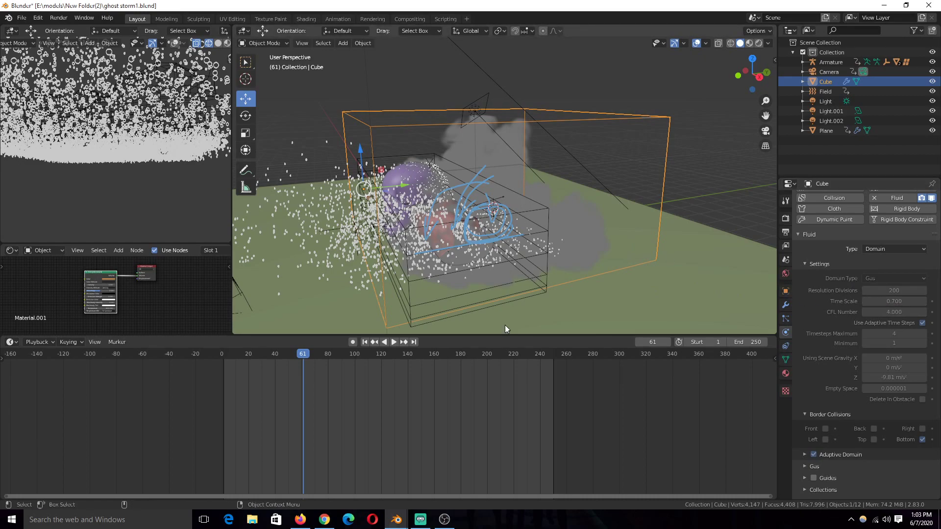
mouse_move(396, 519)
left_click(432, 476)
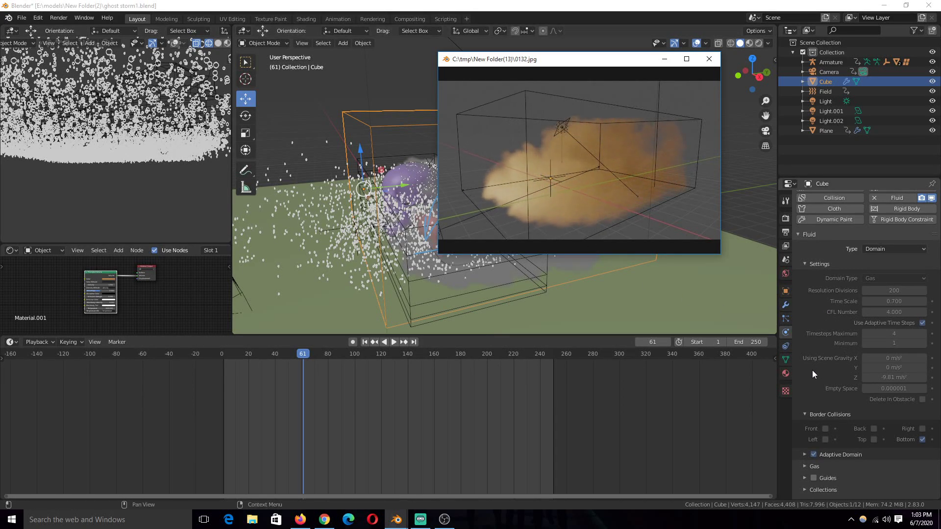
Return to the main scene and examine the domain cube's border collision, gas, fire and cache settings
left_click(806, 387)
scroll(810, 455, "down", 3)
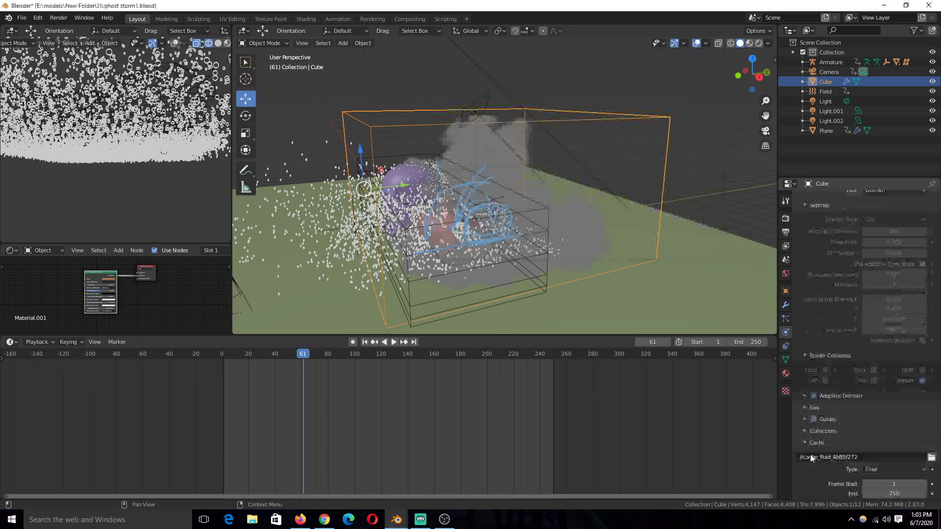
left_click(824, 413)
scroll(821, 441, "down", 4)
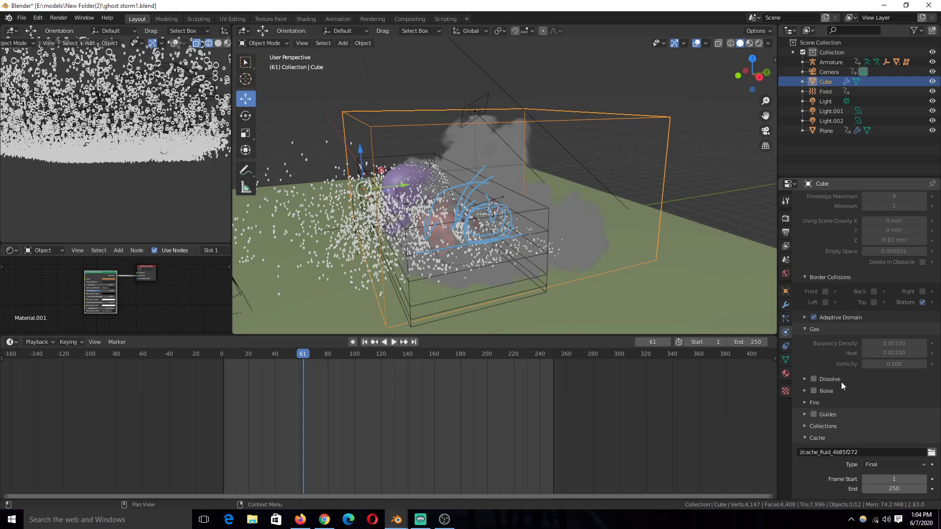
scroll(839, 463, "down", 3)
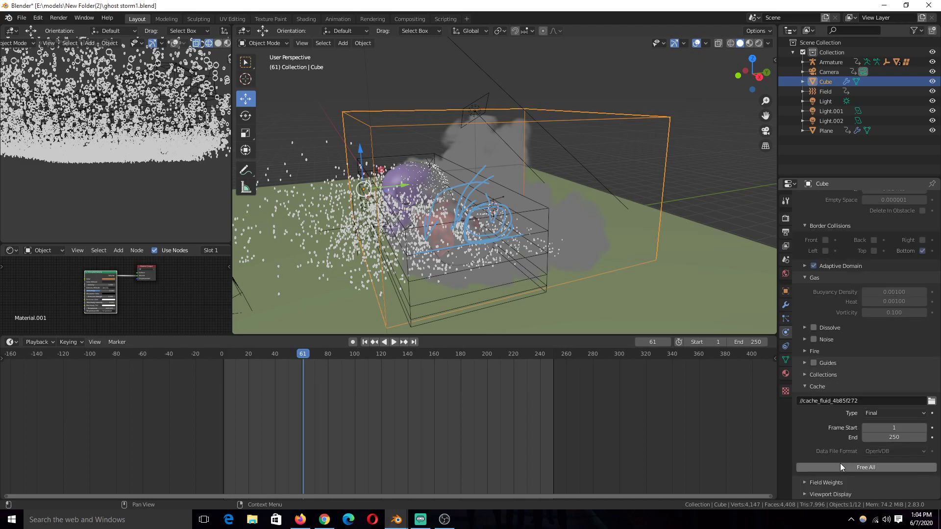
scroll(840, 457, "up", 5)
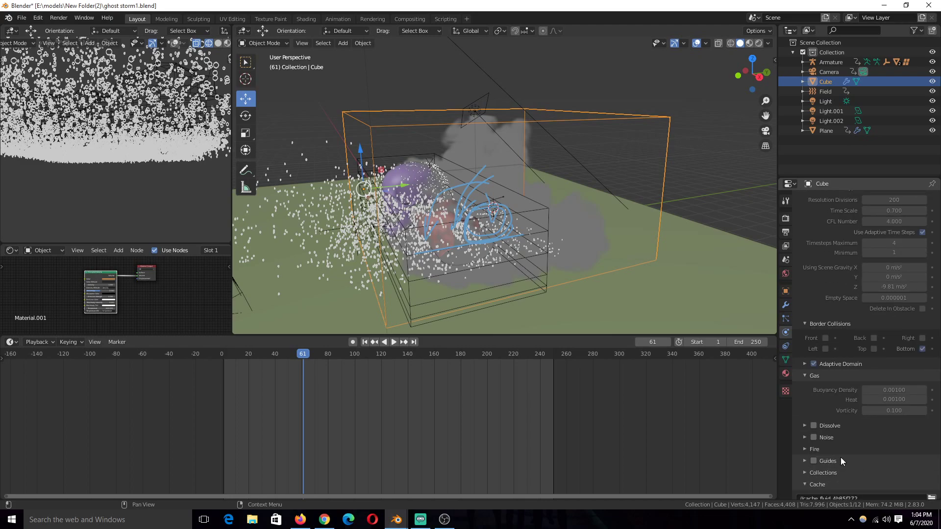
scroll(840, 457, "down", 3)
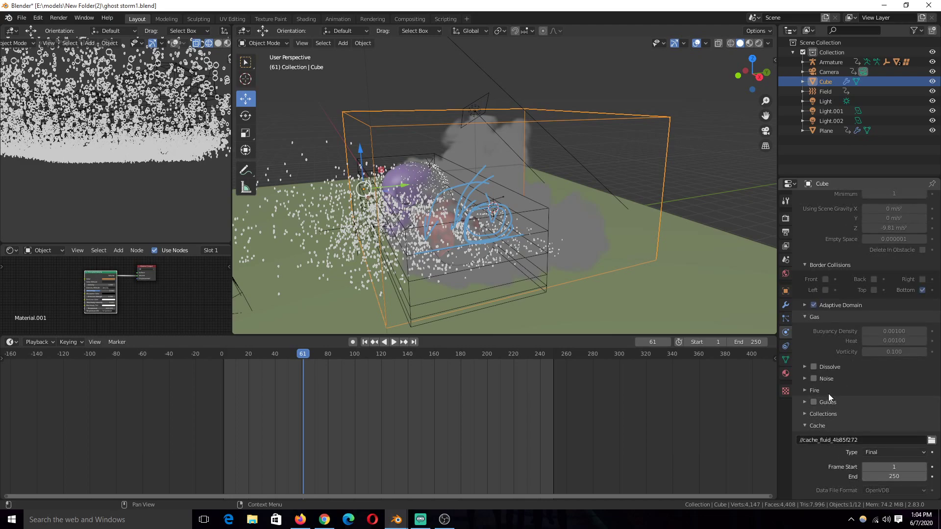
left_click(828, 392)
left_click(819, 393)
scroll(808, 431, "down", 2)
scroll(296, 151, "down", 5)
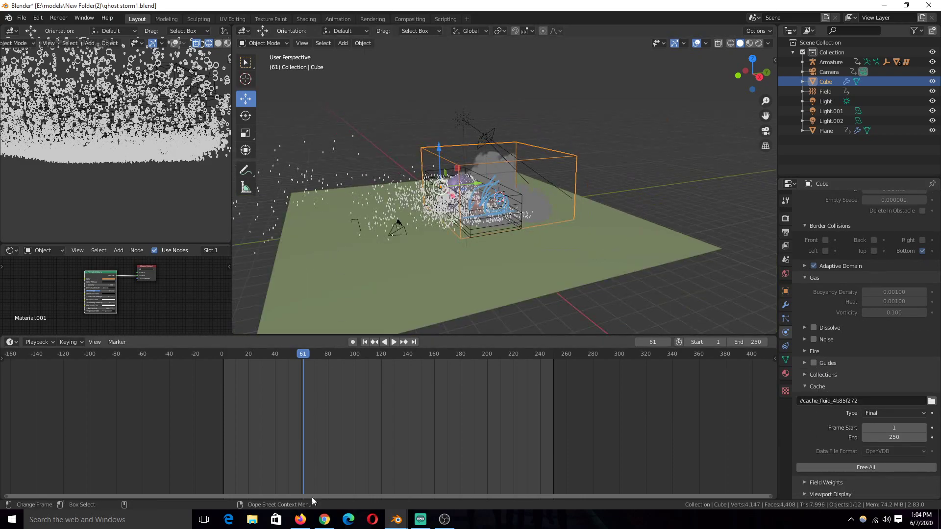
Bring up the New Folder(13) smoke preview and both New Folder(12) previews over the scene for comparison
mouse_move(397, 520)
left_click(420, 485)
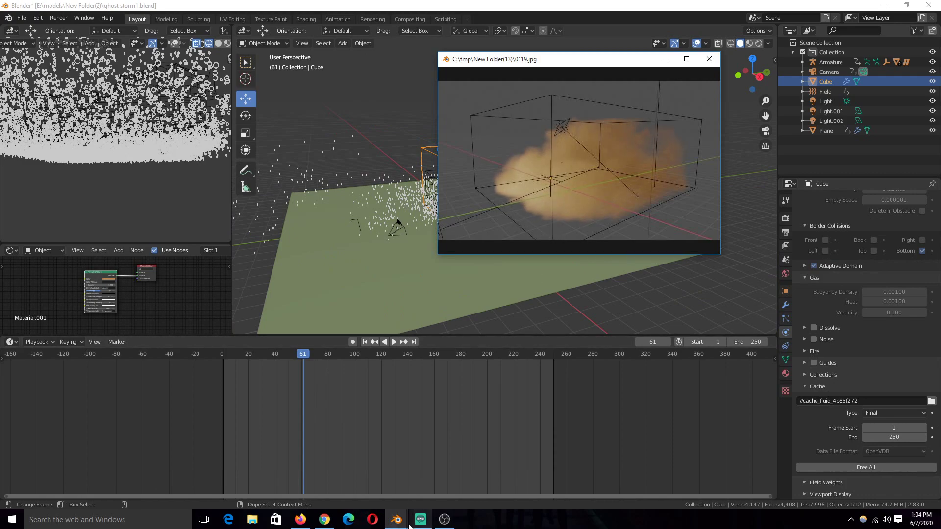
left_click(340, 469)
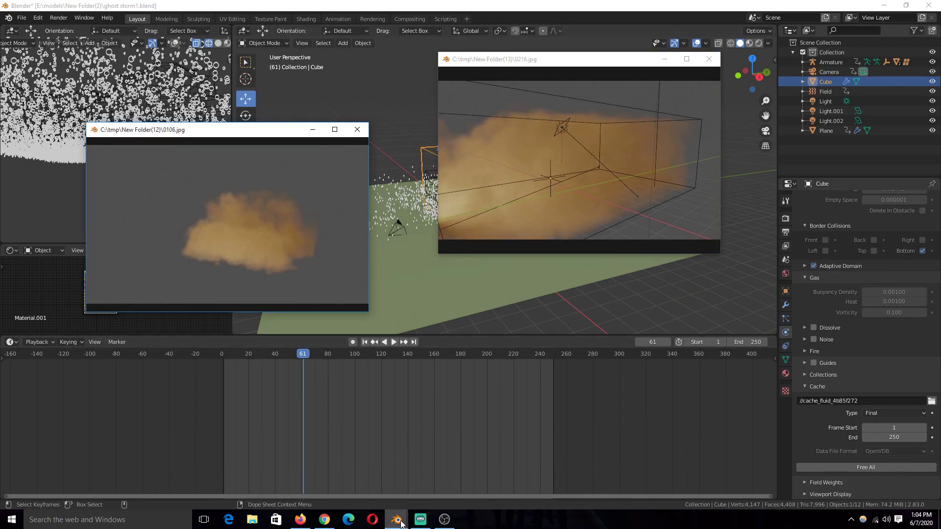
mouse_move(396, 520)
left_click(473, 477)
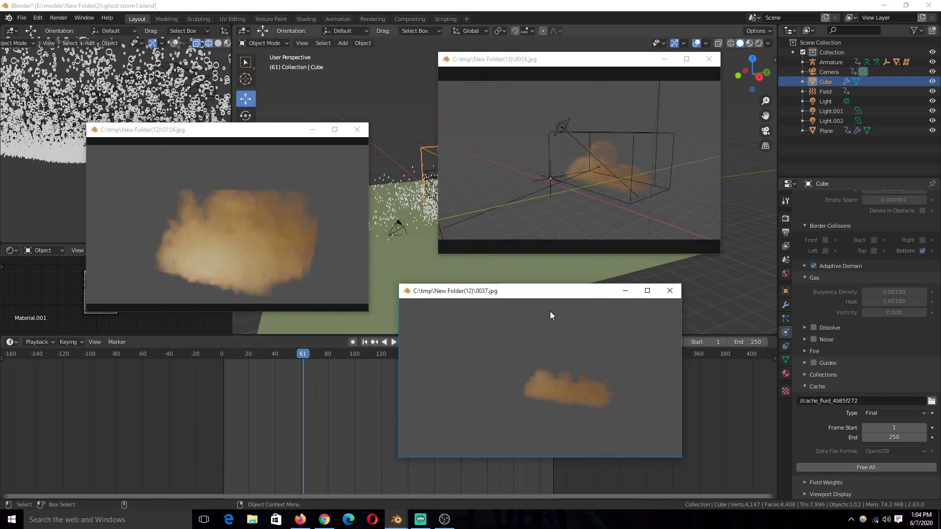